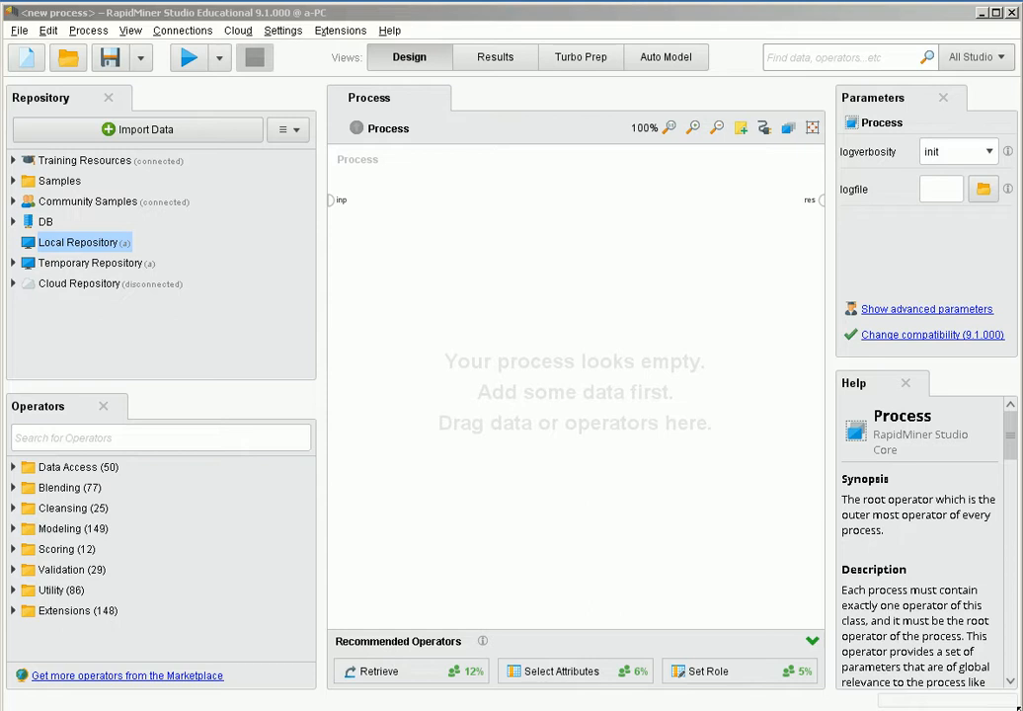
Switch to the browser, view the RapidMiner Studio product page on rapidminer.com, and return to RapidMiner Studio.
key("alt+Tab")
key("alt+Tab")
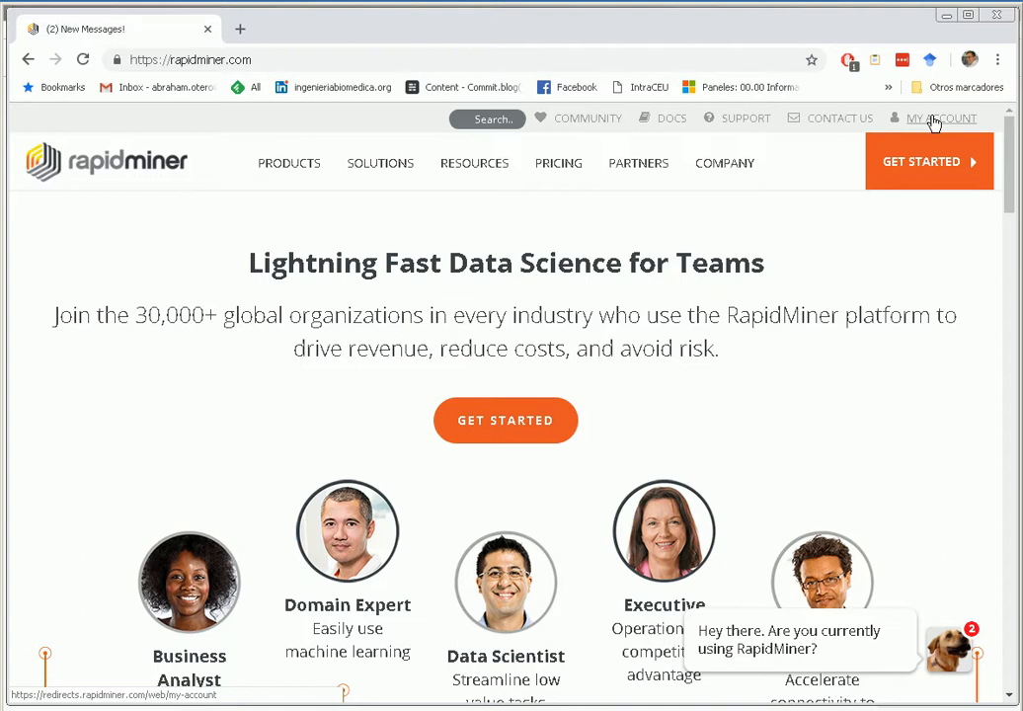
mouse_move(292, 174)
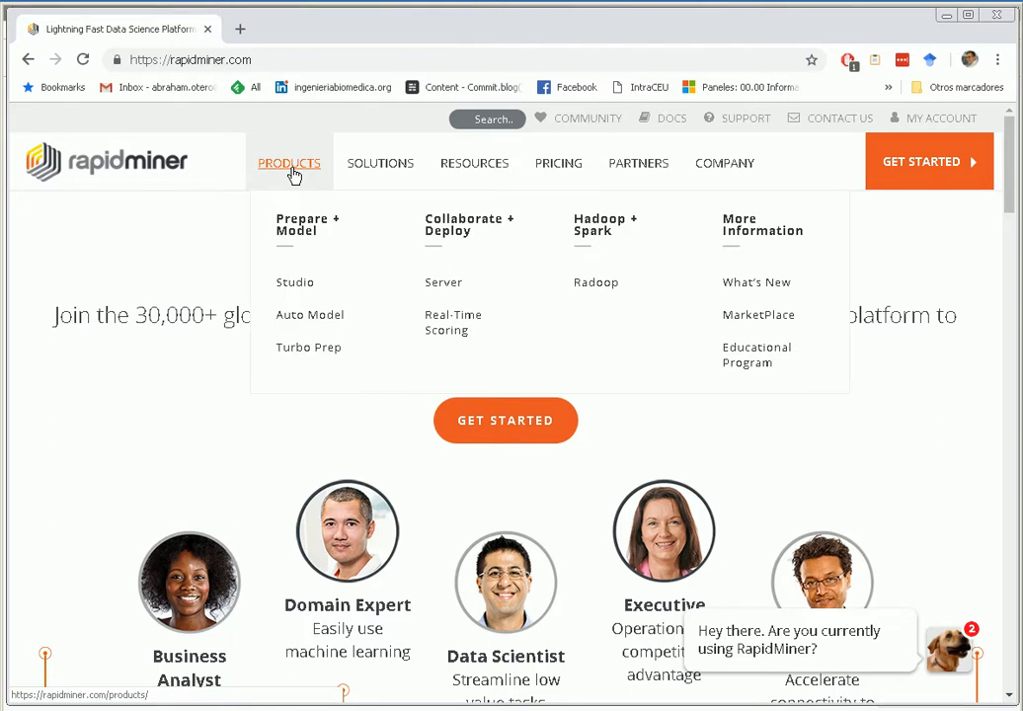
left_click(298, 284)
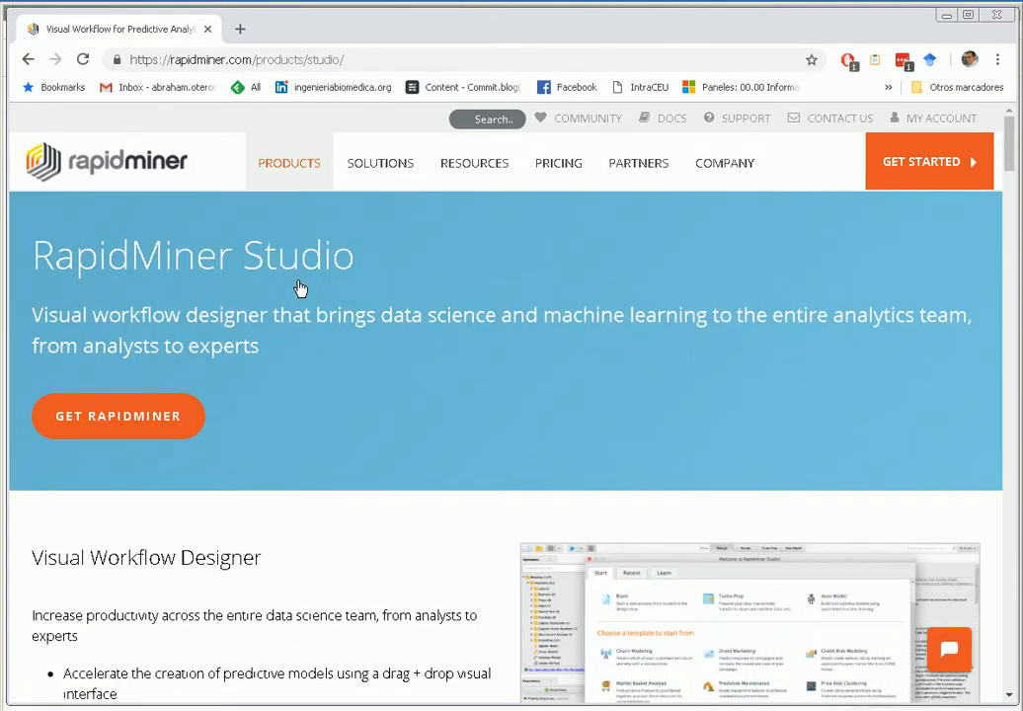
key("alt+Tab")
key("alt+Tab")
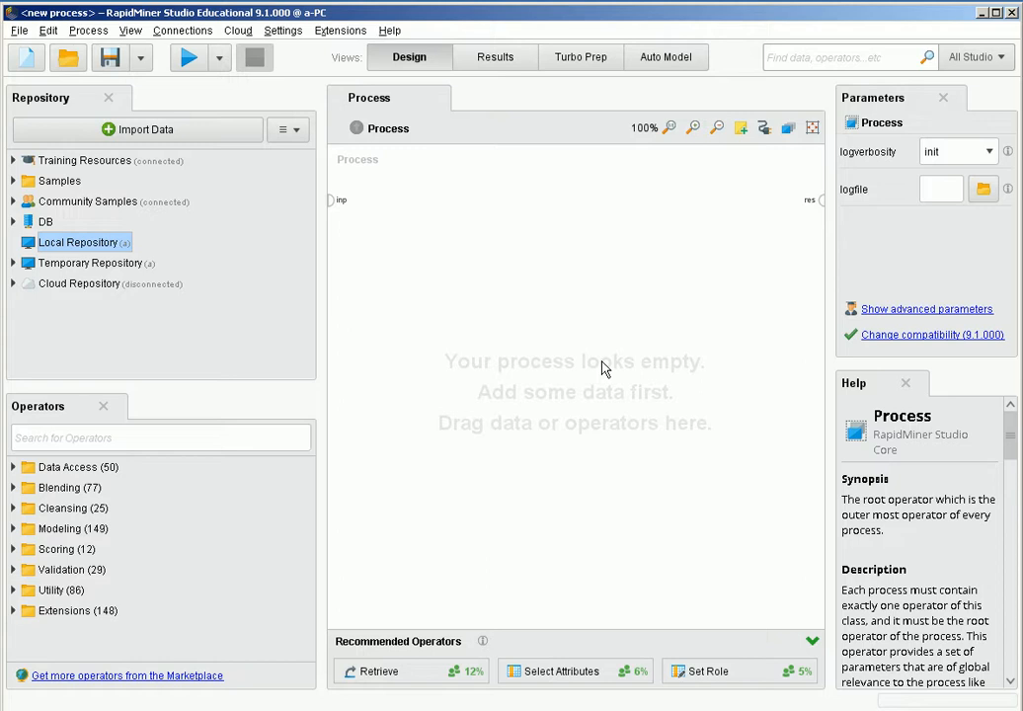
Add the Golf dataset from the Samples data folder to the process and connect its output to the first result port.
left_click(12, 182)
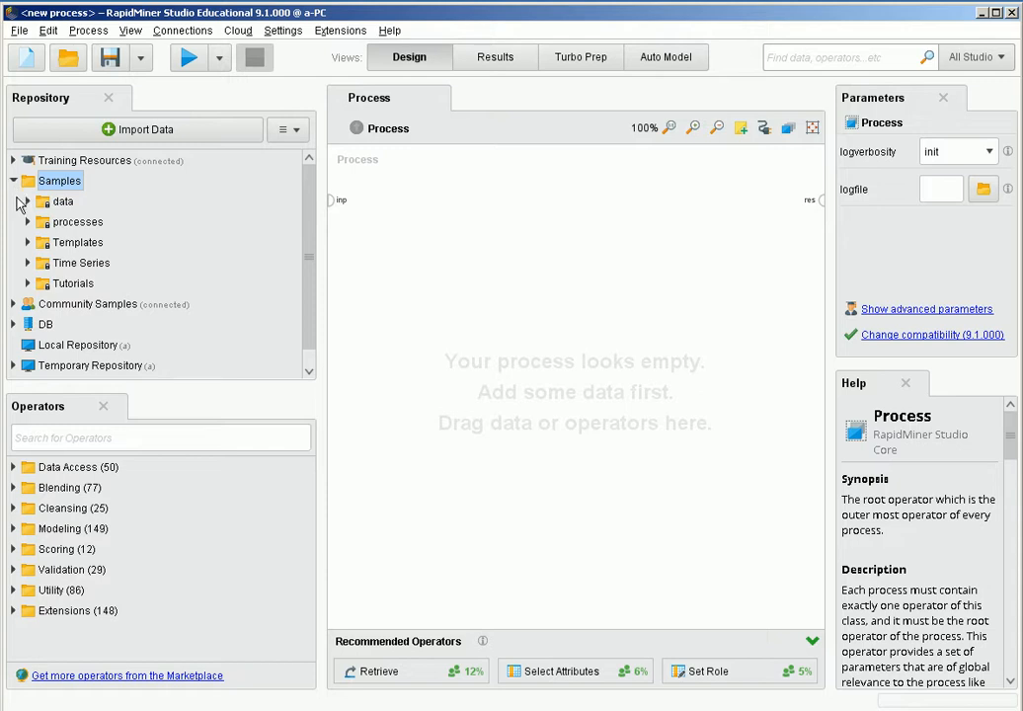
left_click(28, 202)
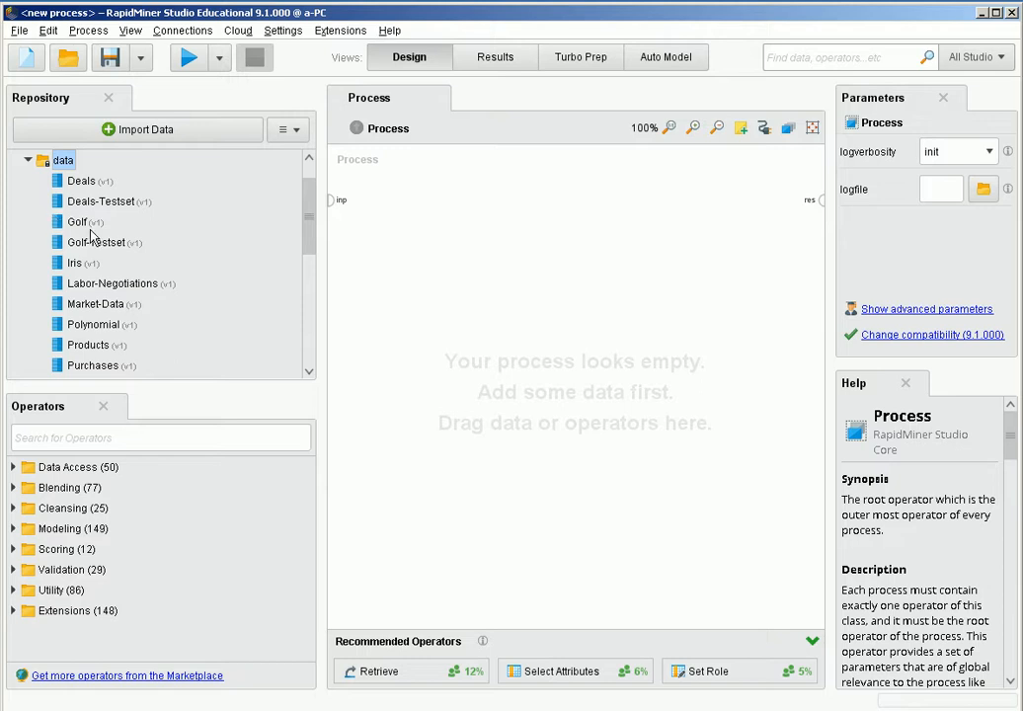
left_click_drag(79, 226, 381, 253)
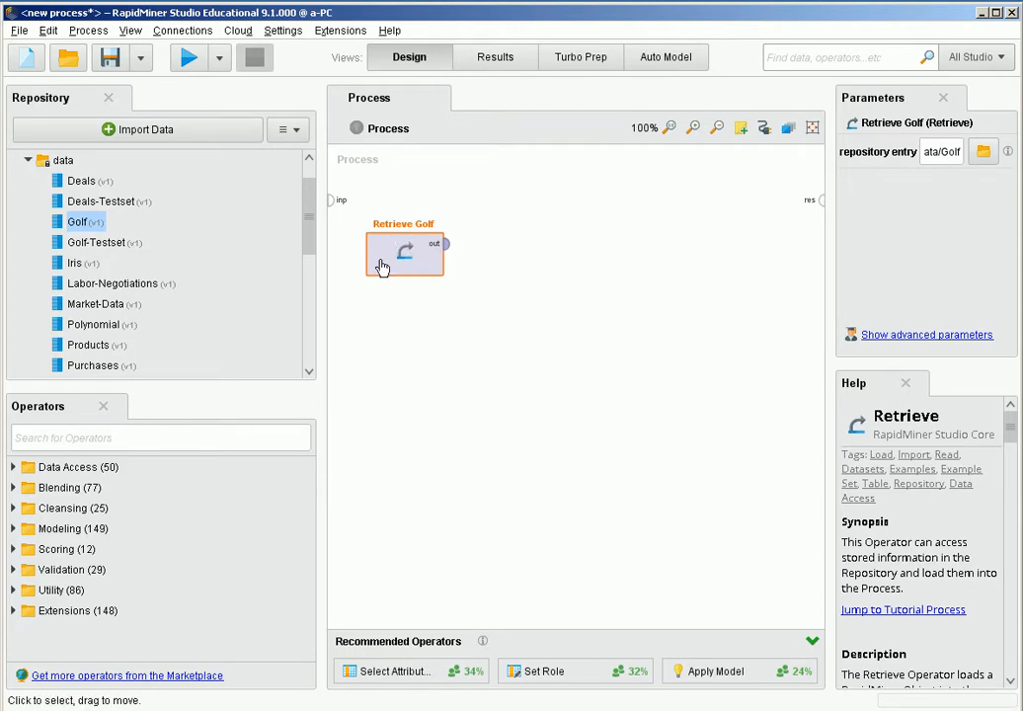
left_click(445, 245)
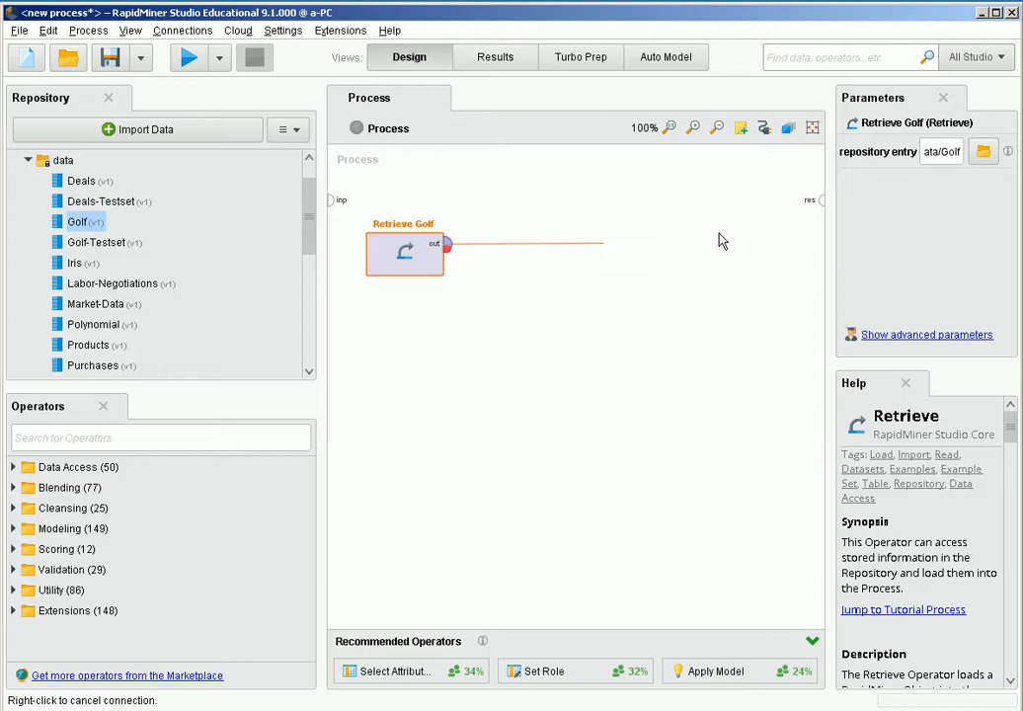
left_click(818, 200)
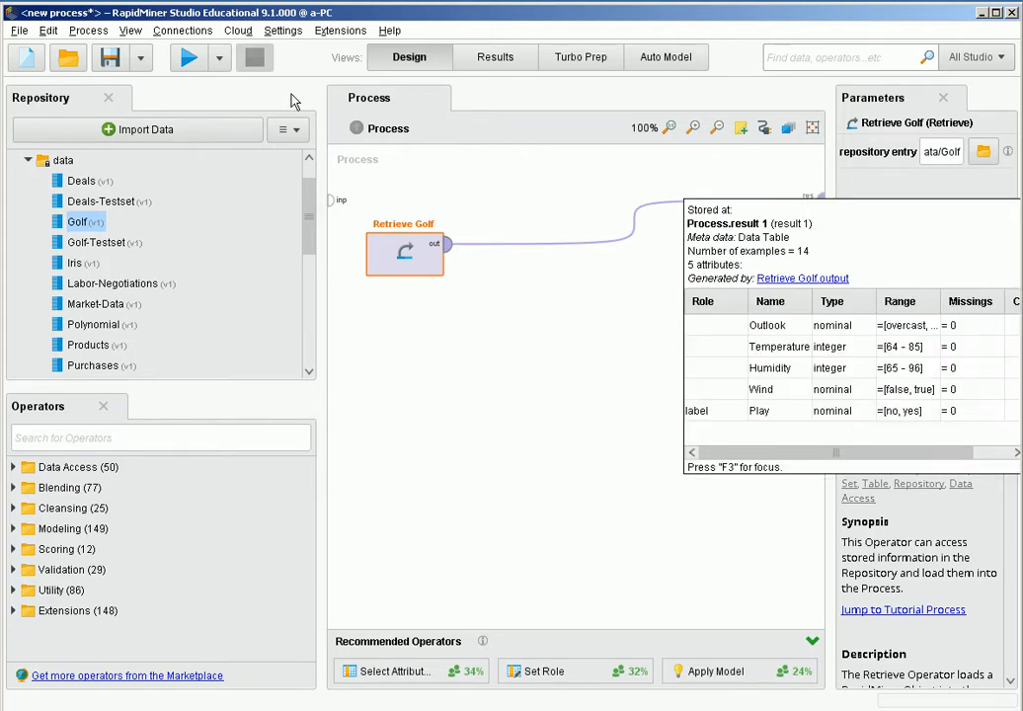
Run the process and inspect the Play, Outlook and Wind columns of the Golf example set.
left_click(197, 67)
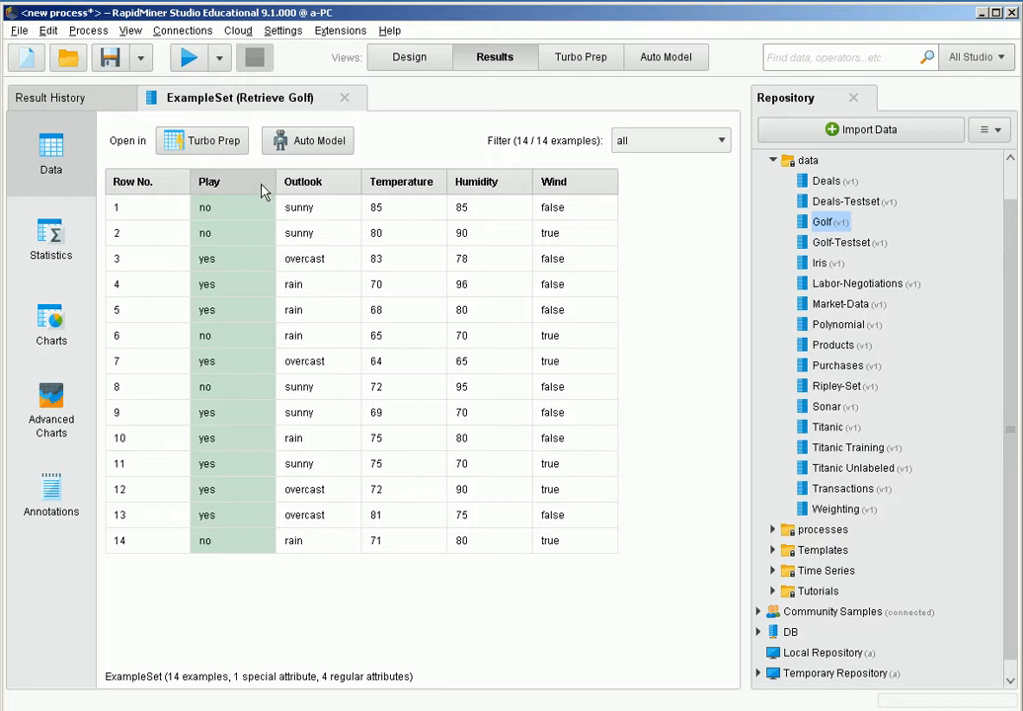
mouse_move(251, 188)
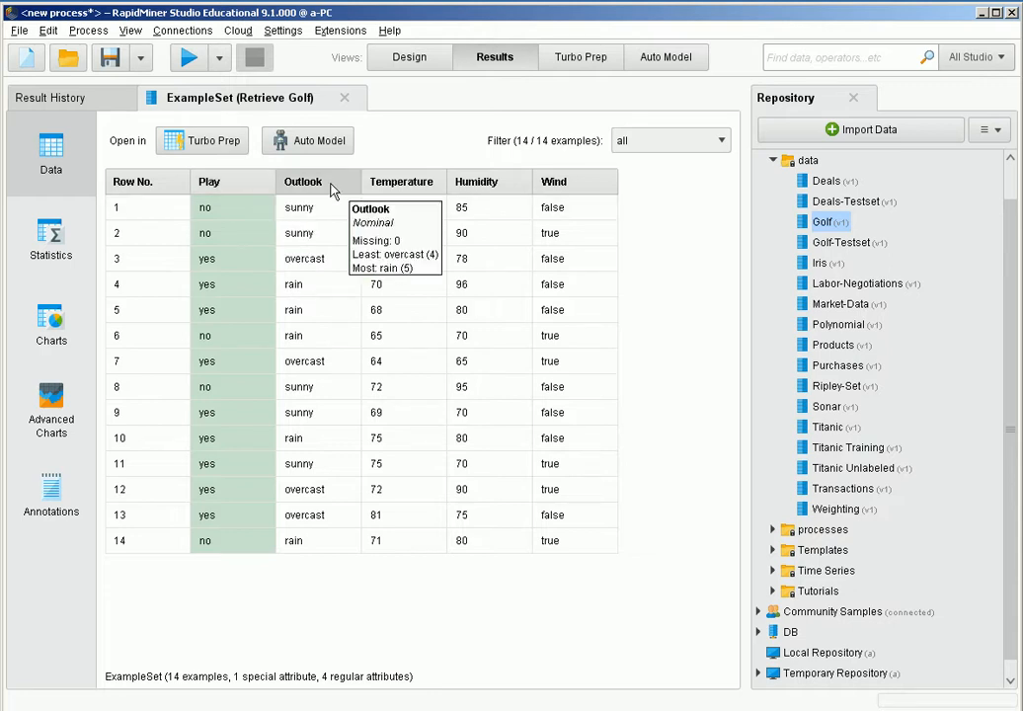
mouse_move(524, 184)
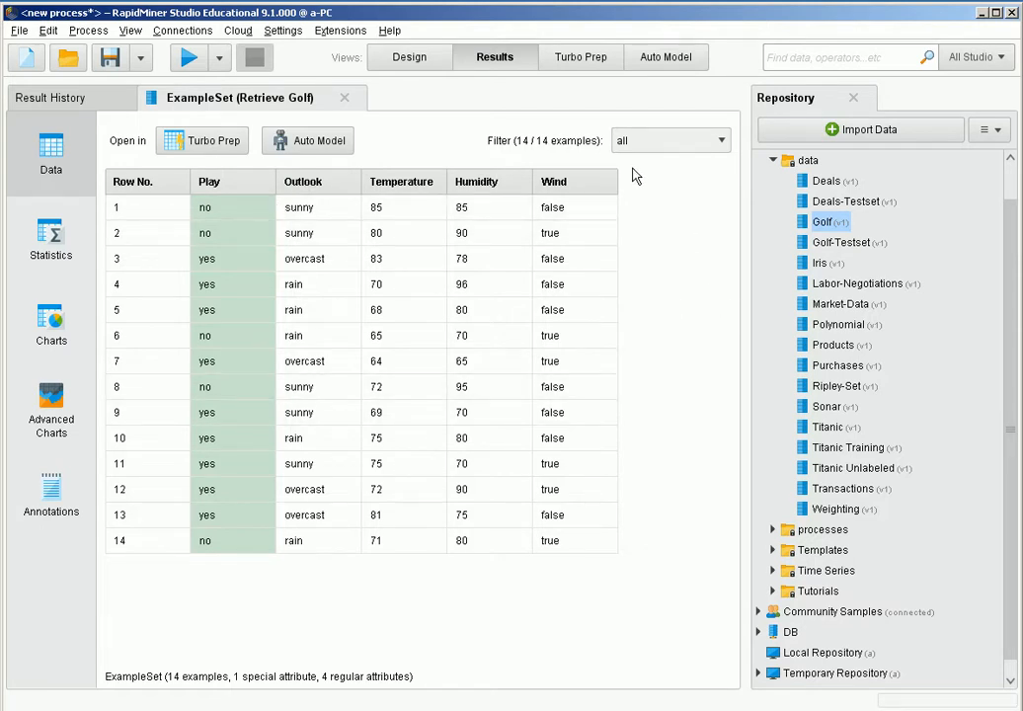
Add the Iris sample dataset below Retrieve Golf in the process design and connect its output to the second result port.
left_click(424, 67)
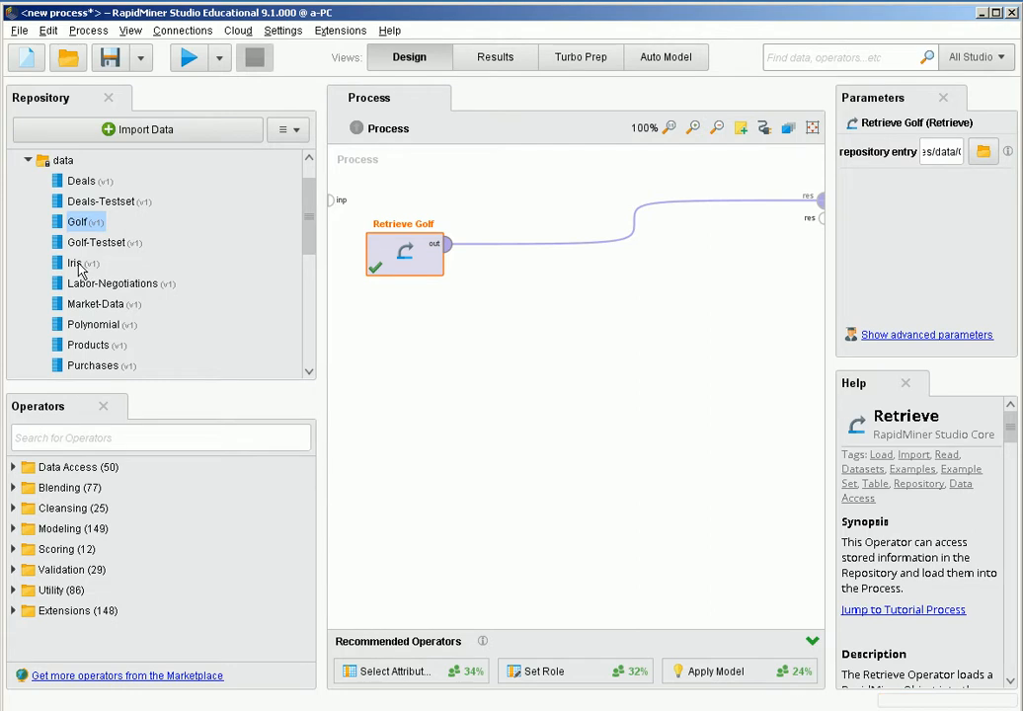
left_click_drag(75, 263, 378, 330)
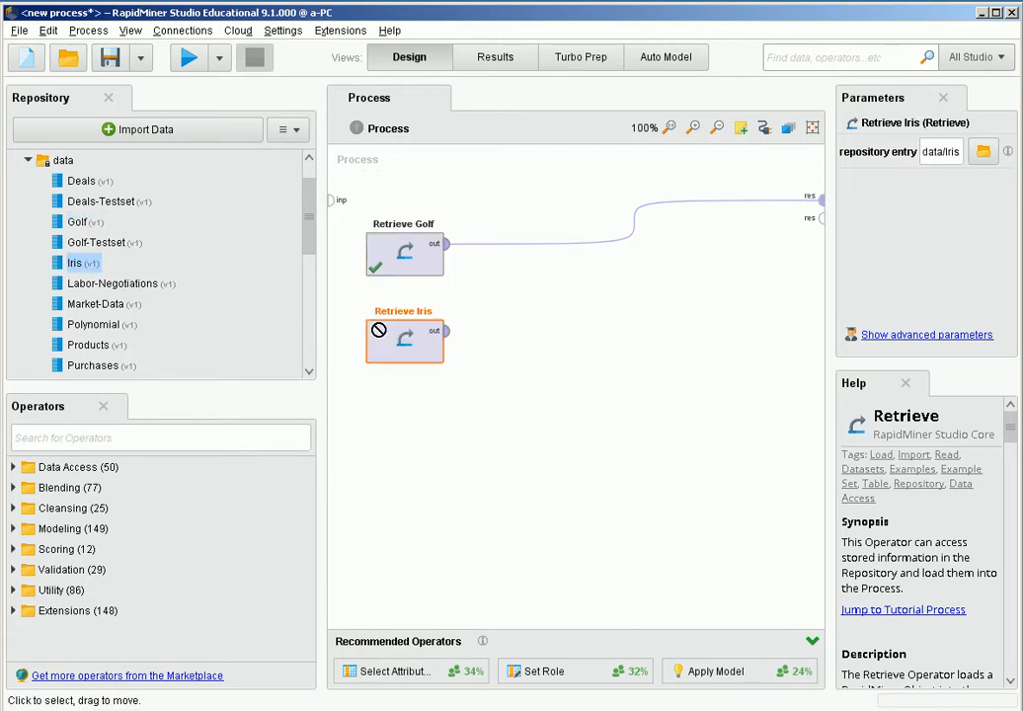
left_click(447, 331)
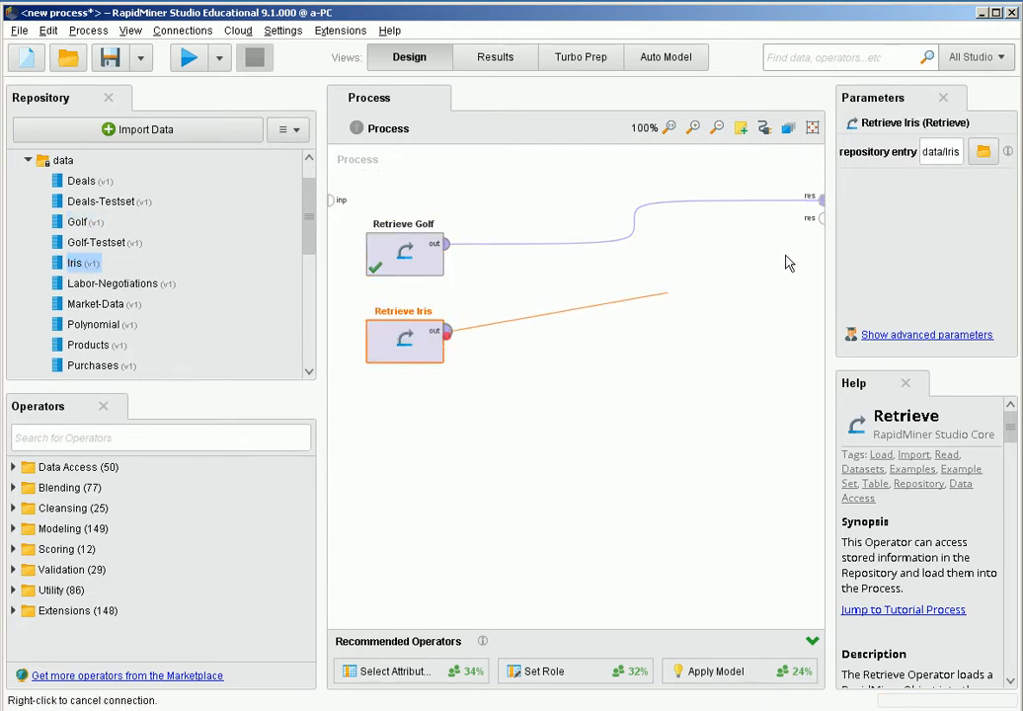
left_click(819, 219)
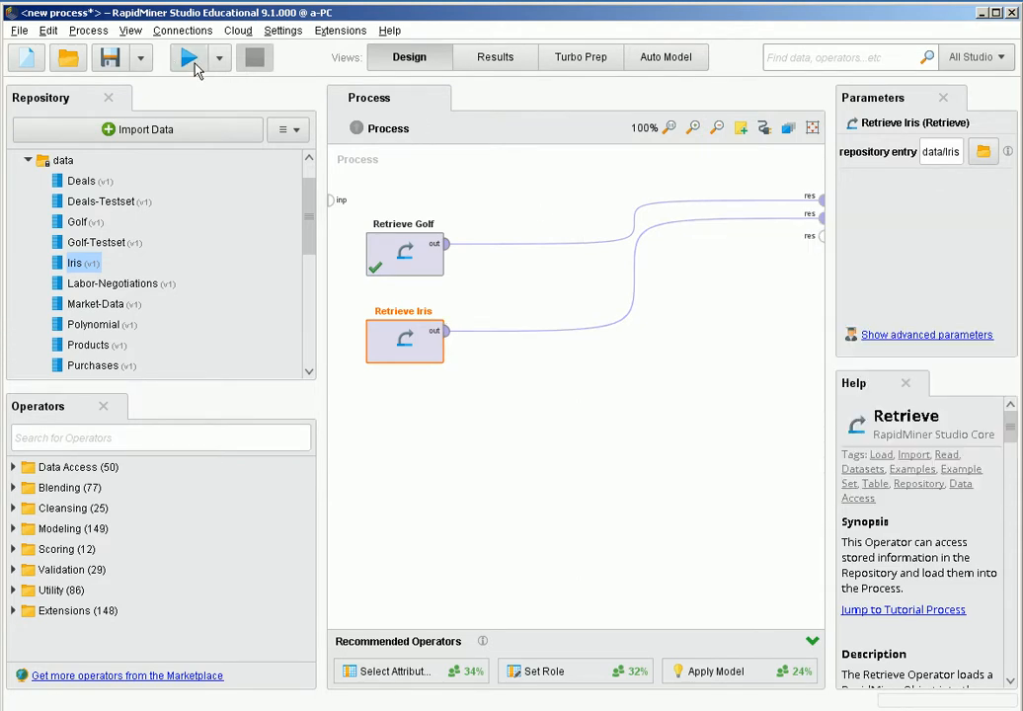
Run the process with both datasets and inspect the id, label and a1 to a4 attribute columns of the Iris example set.
left_click(190, 62)
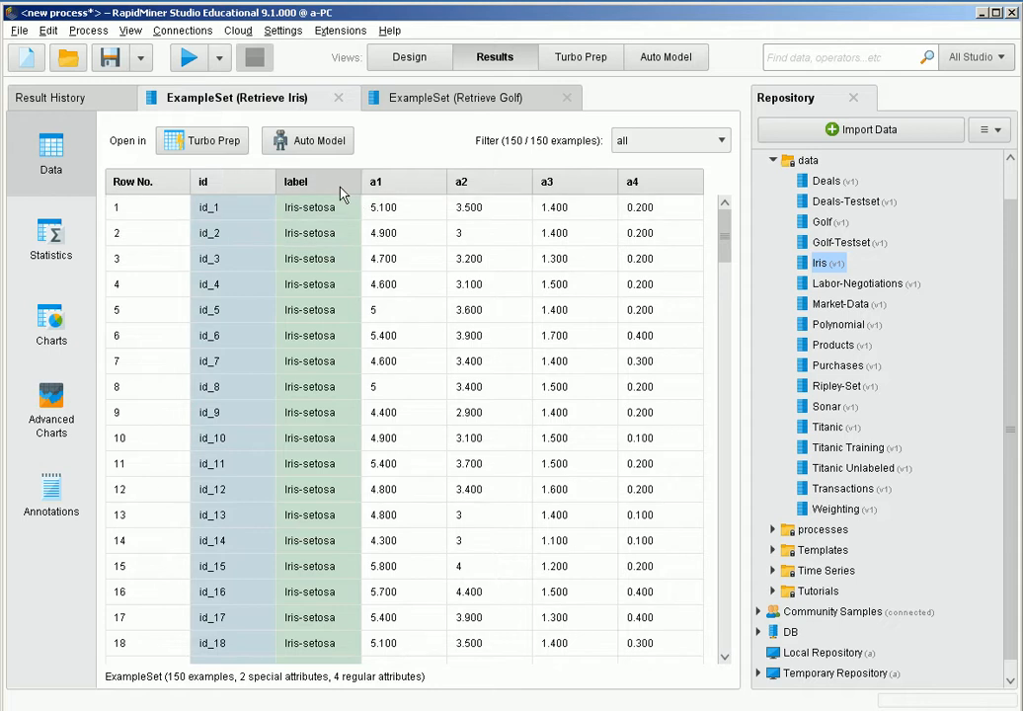
mouse_move(340, 193)
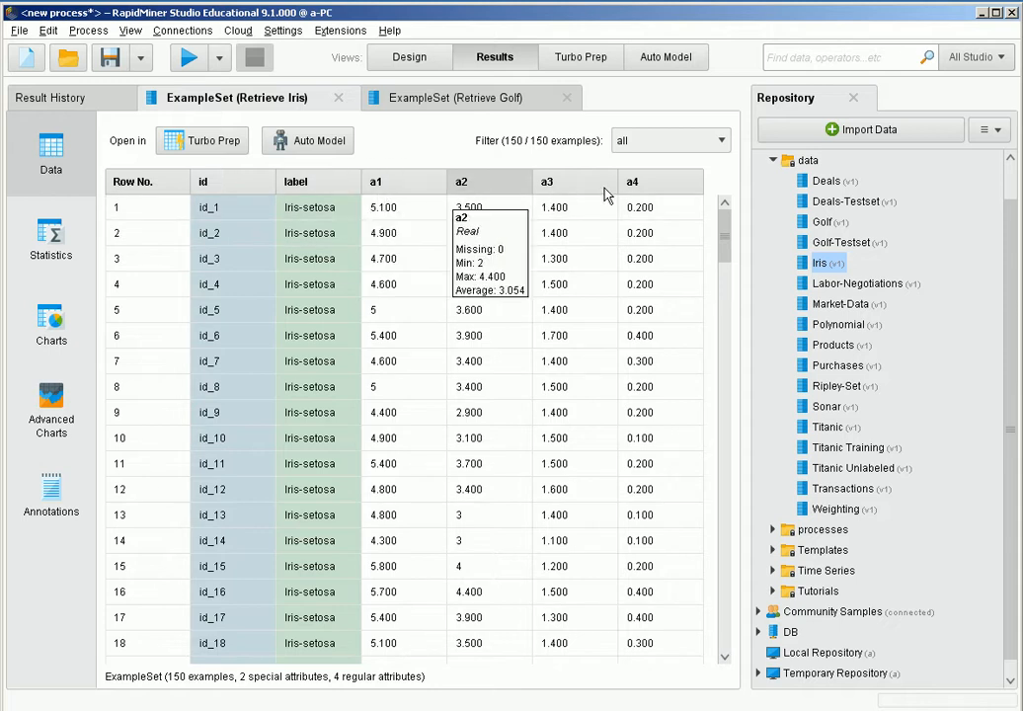
mouse_move(659, 193)
mouse_move(463, 183)
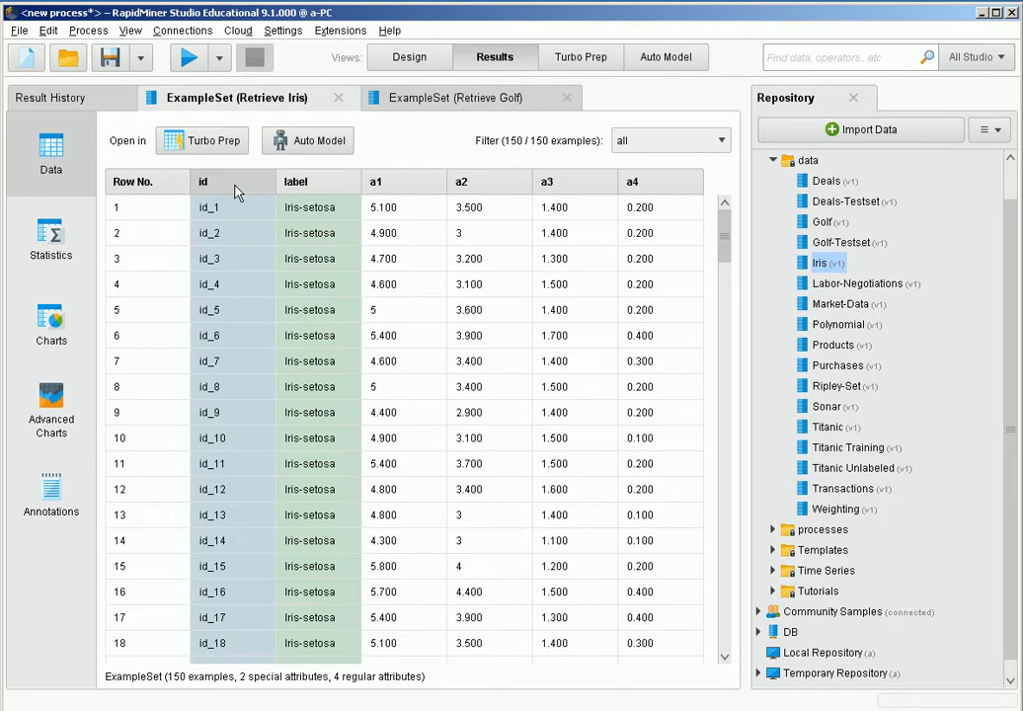
mouse_move(236, 192)
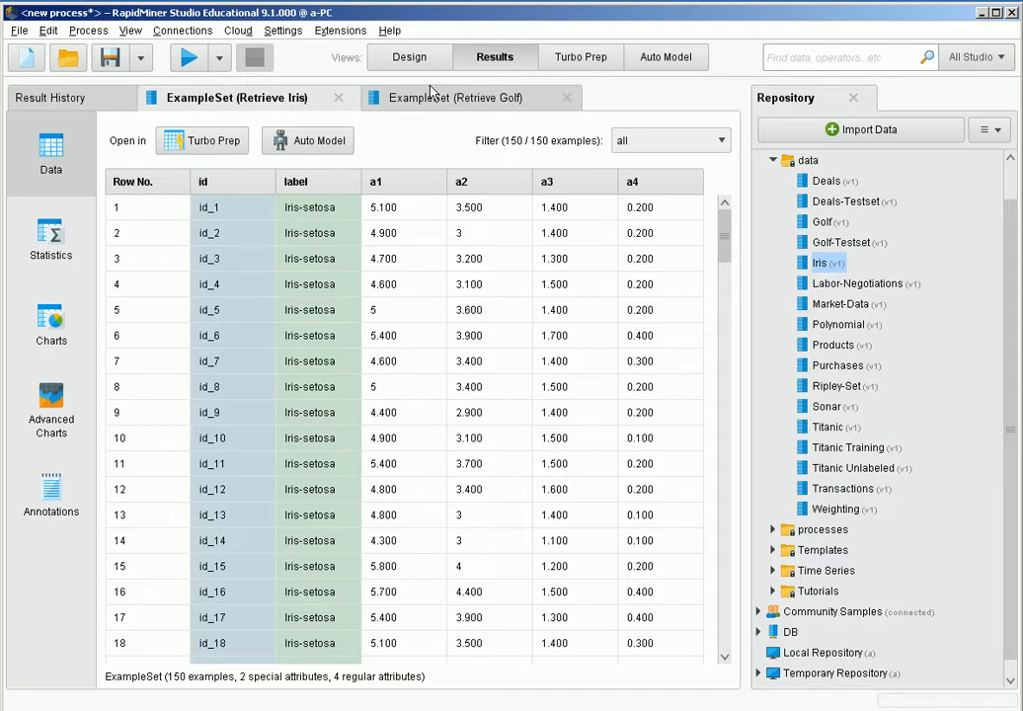
Return to the process design and collapse the data and Samples folders in the repository tree.
left_click(408, 61)
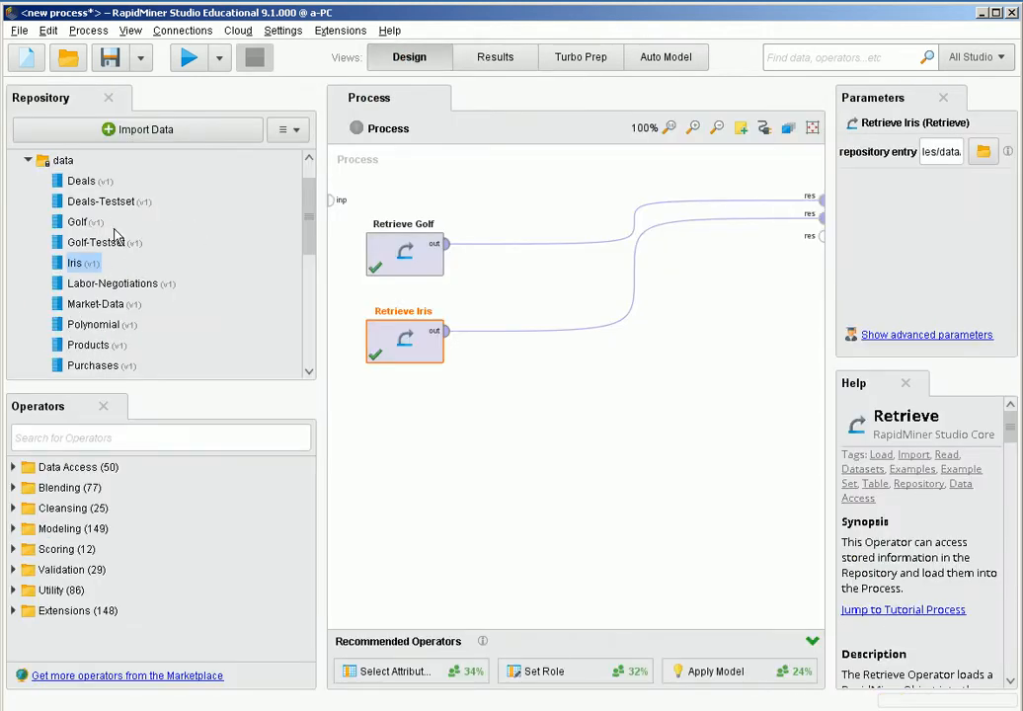
left_click(29, 163)
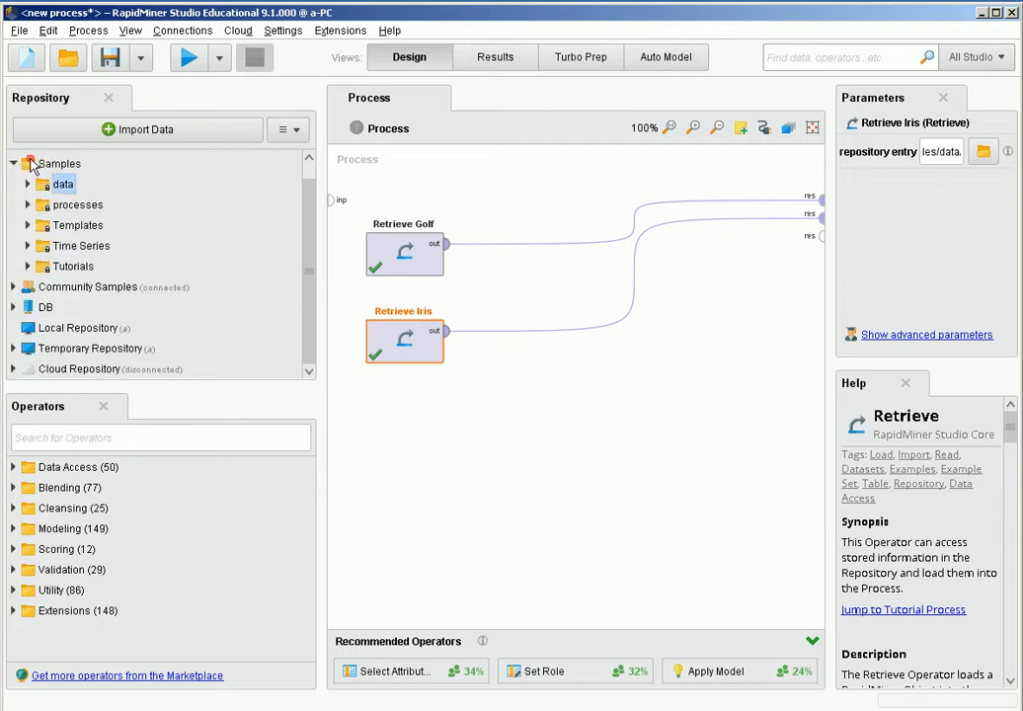
left_click(17, 166)
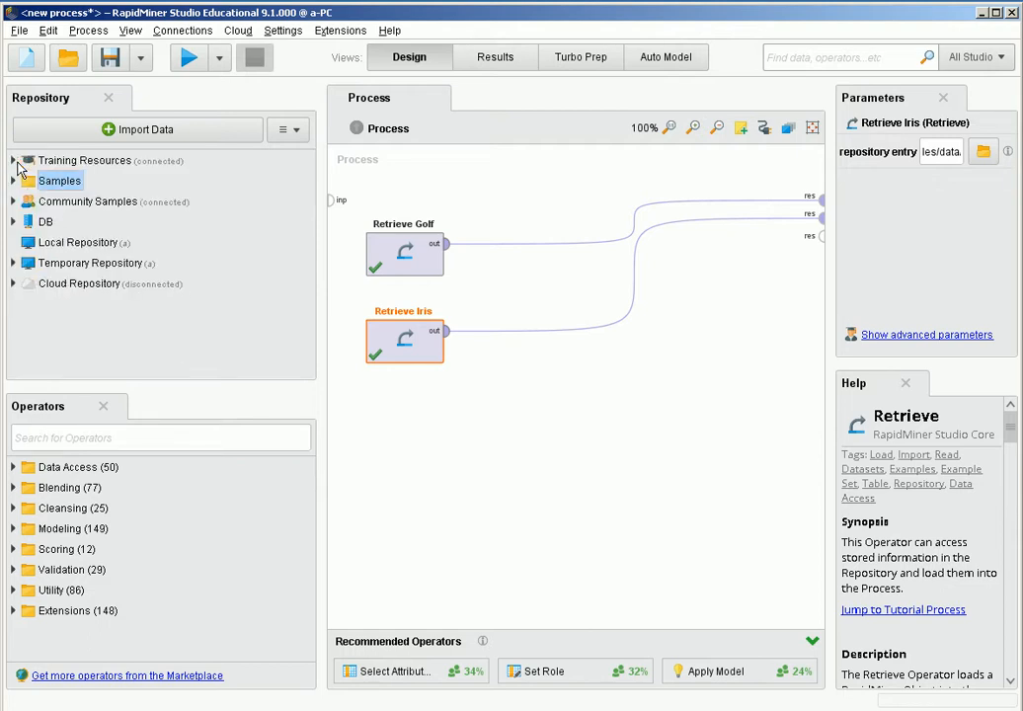
Review the Local Repository's configured alias and root directory, including the directory chooser, and close the configuration without saving.
left_click(116, 244)
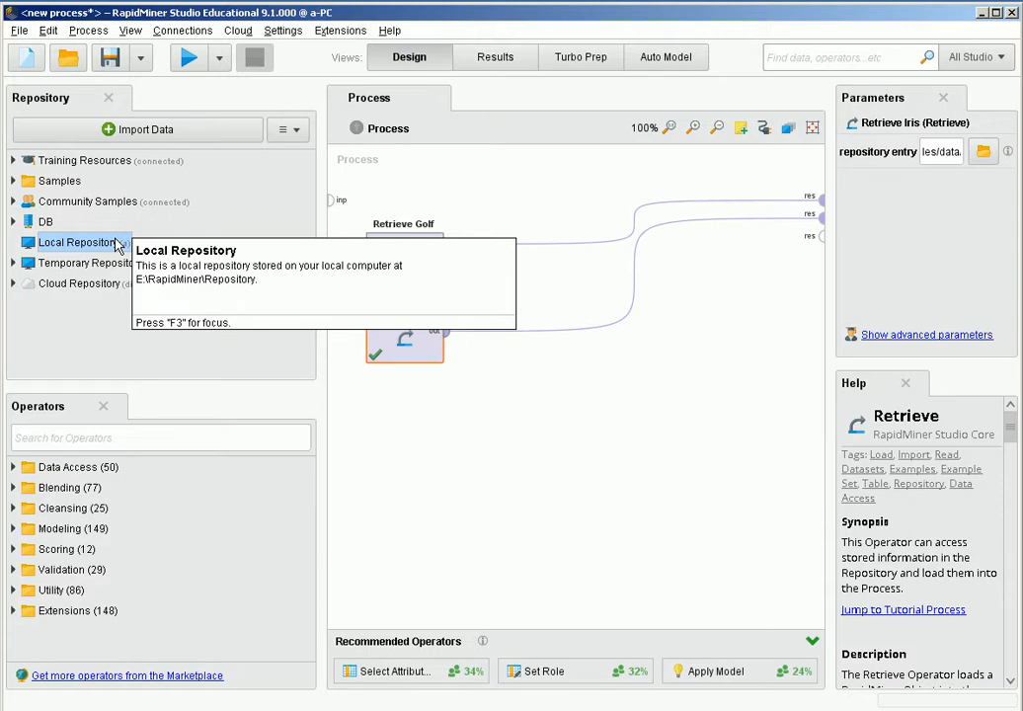
right_click(118, 244)
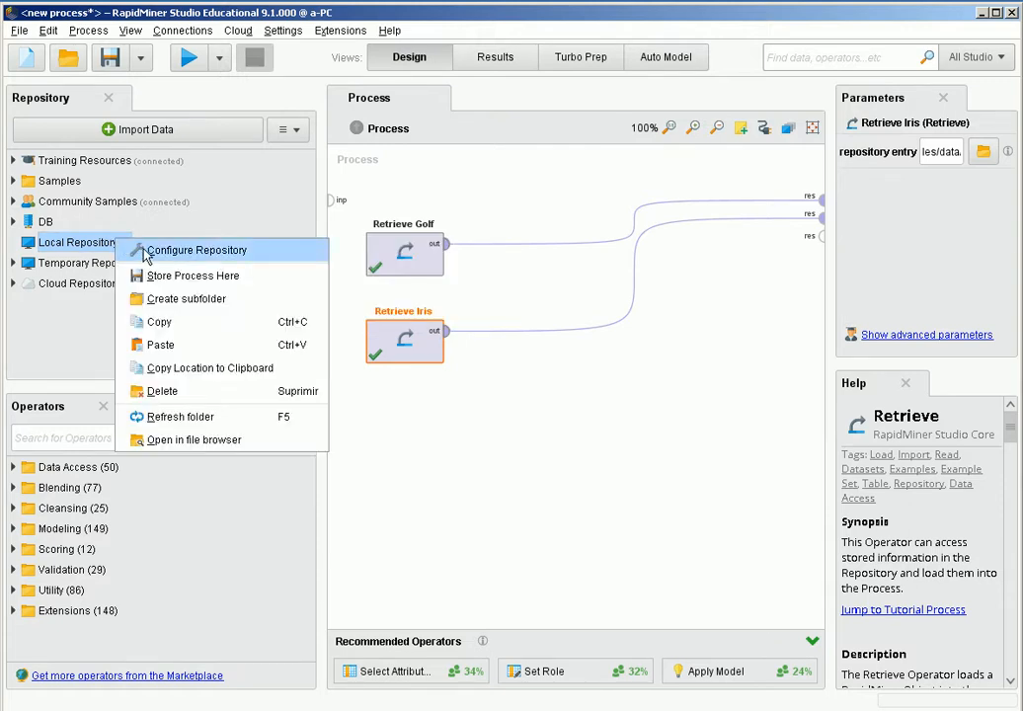
left_click(235, 258)
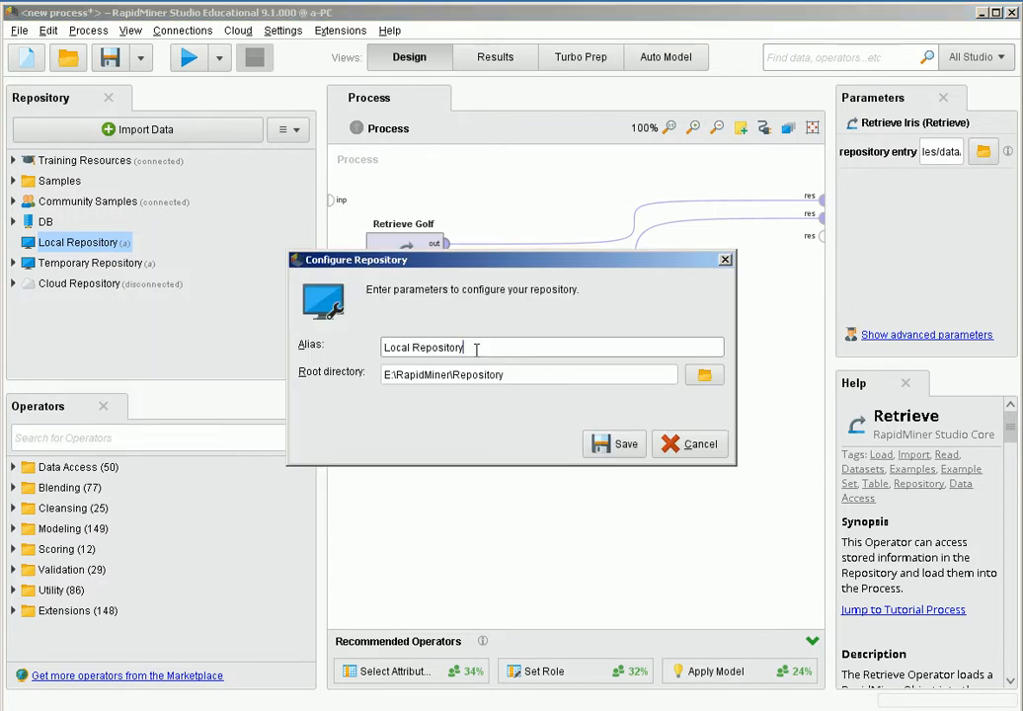
left_click_drag(473, 347, 358, 345)
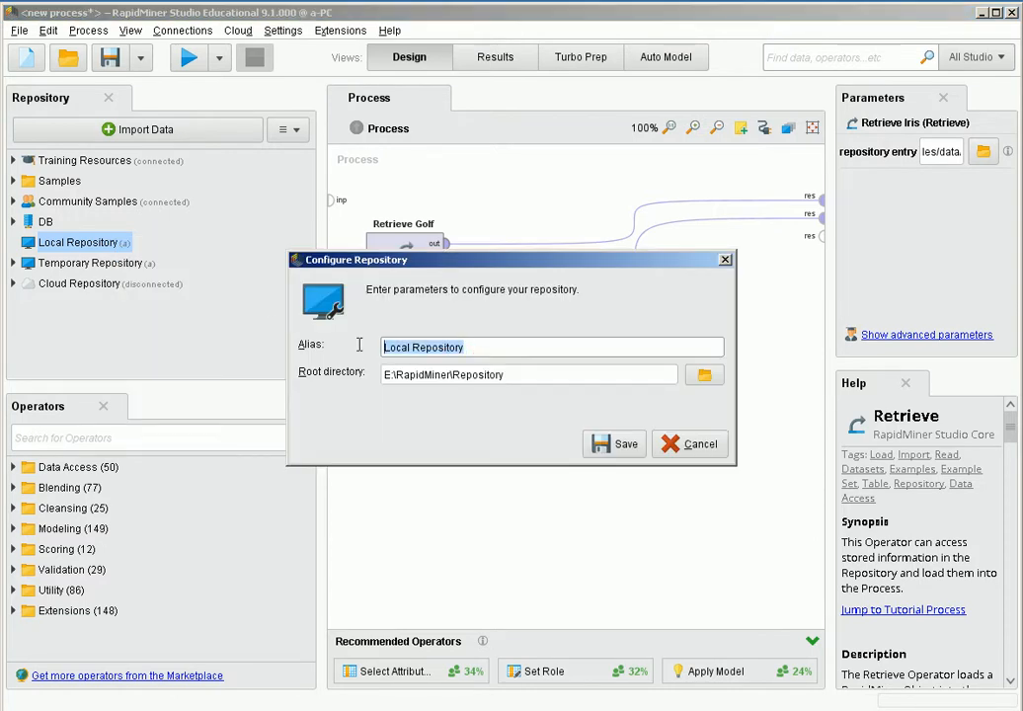
key("Left")
left_click(539, 383)
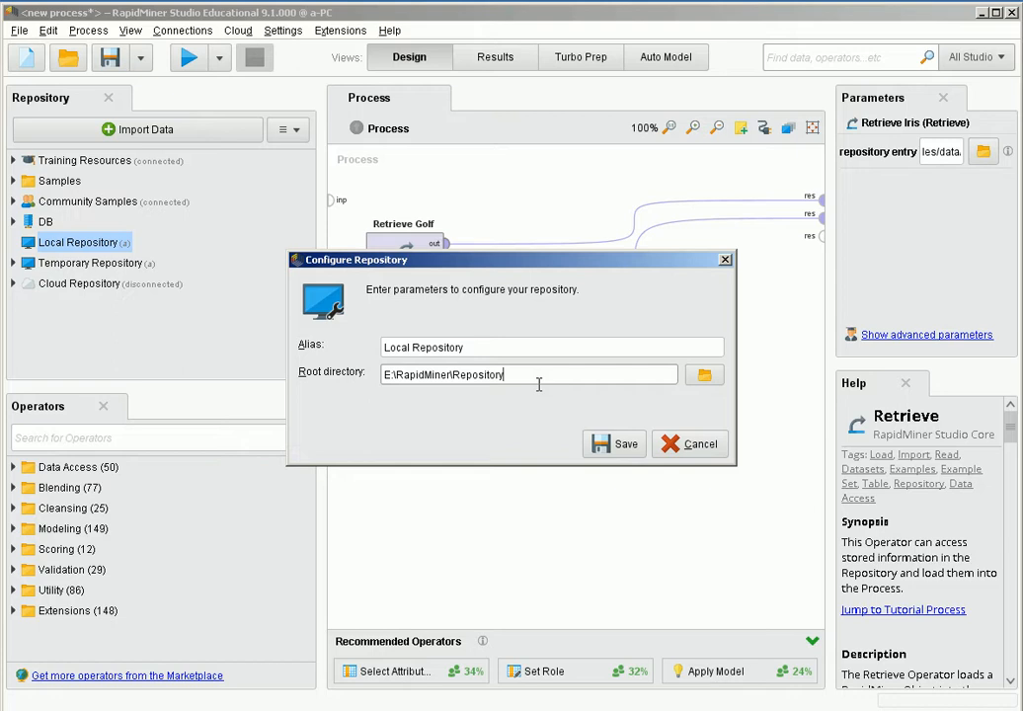
left_click(711, 378)
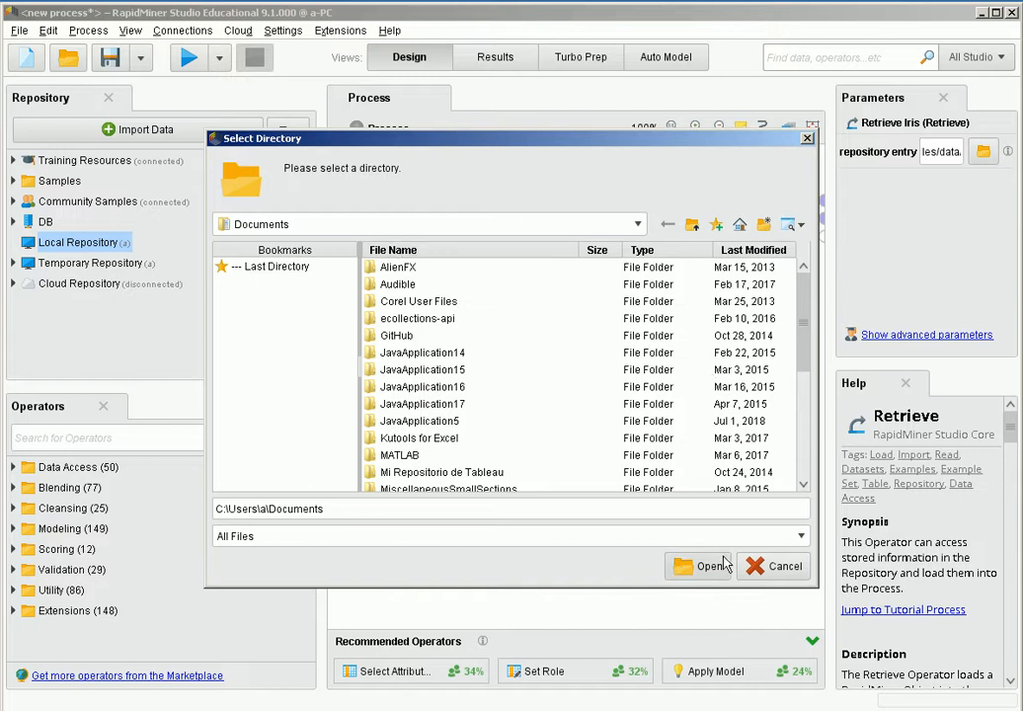
left_click(806, 137)
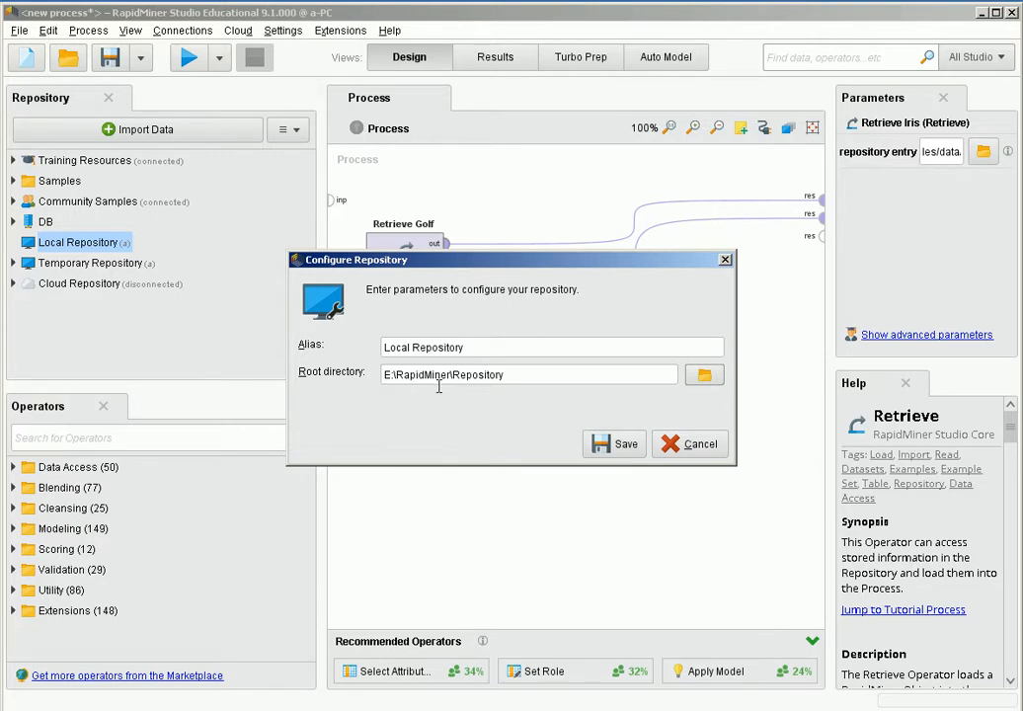
left_click(530, 378)
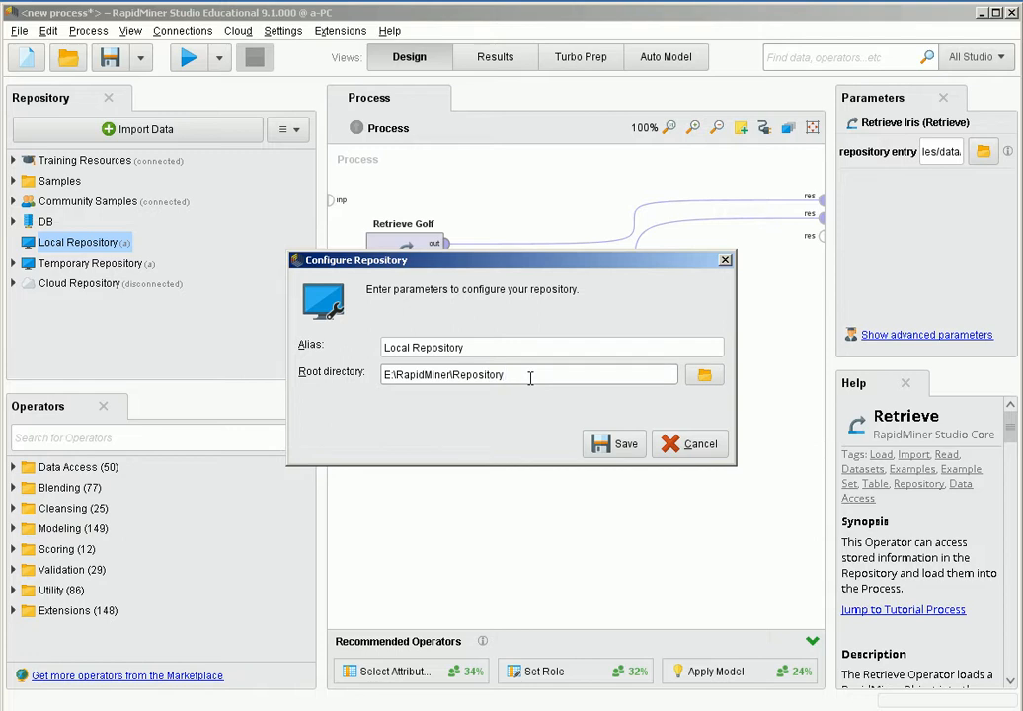
left_click_drag(515, 376, 383, 375)
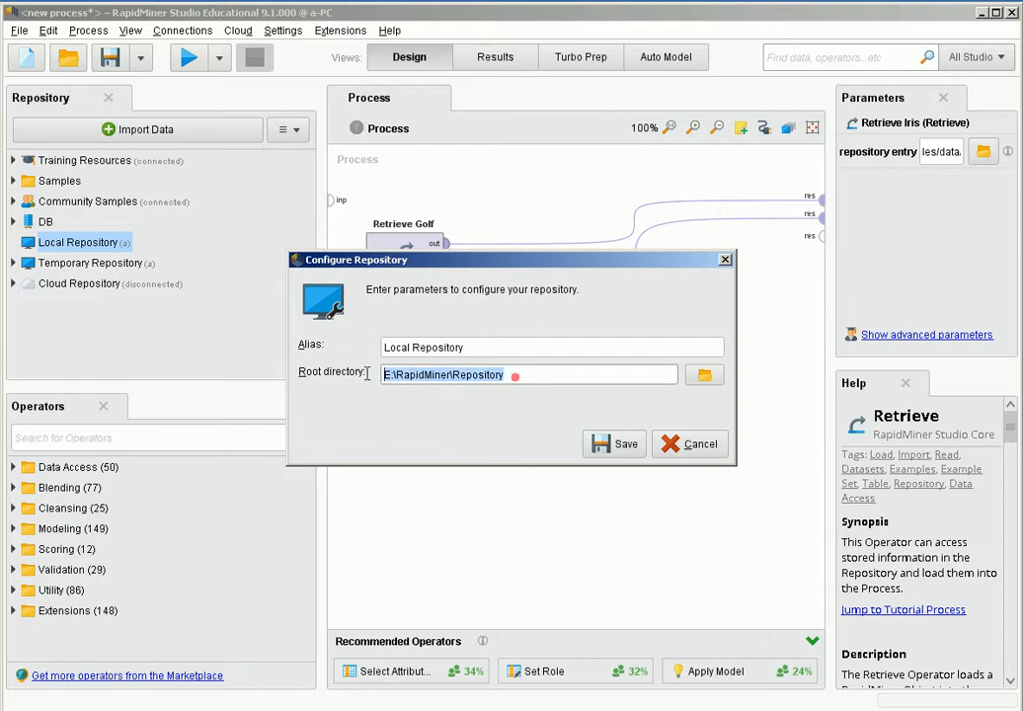
left_click(725, 261)
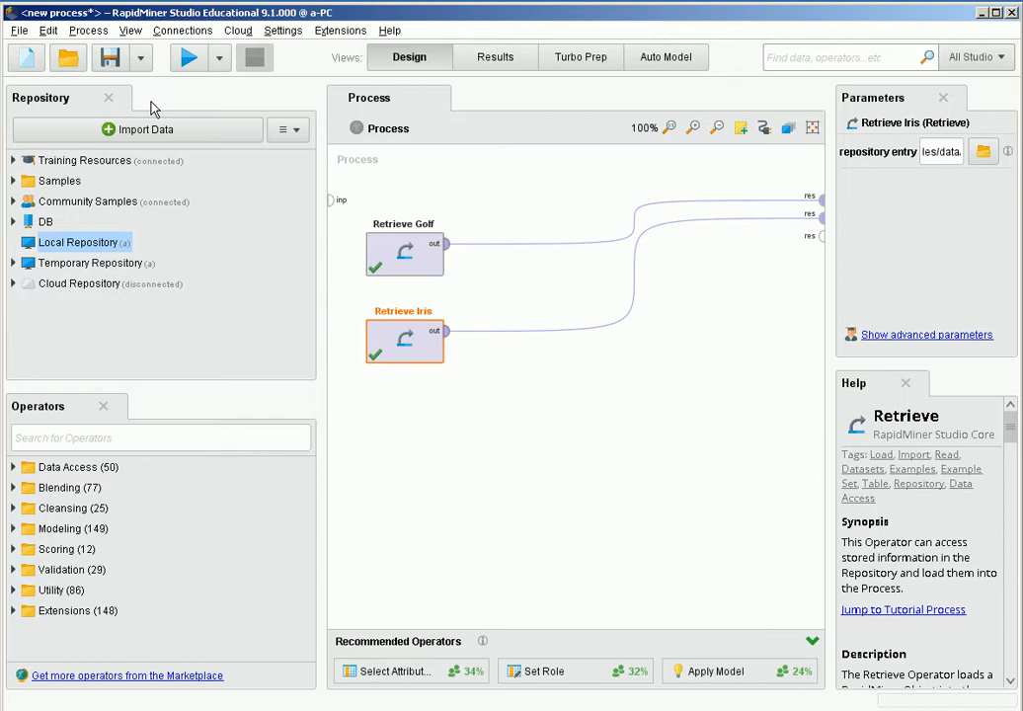
Start a data import from My Computer and browse to the DATA (E:) drive.
left_click(149, 132)
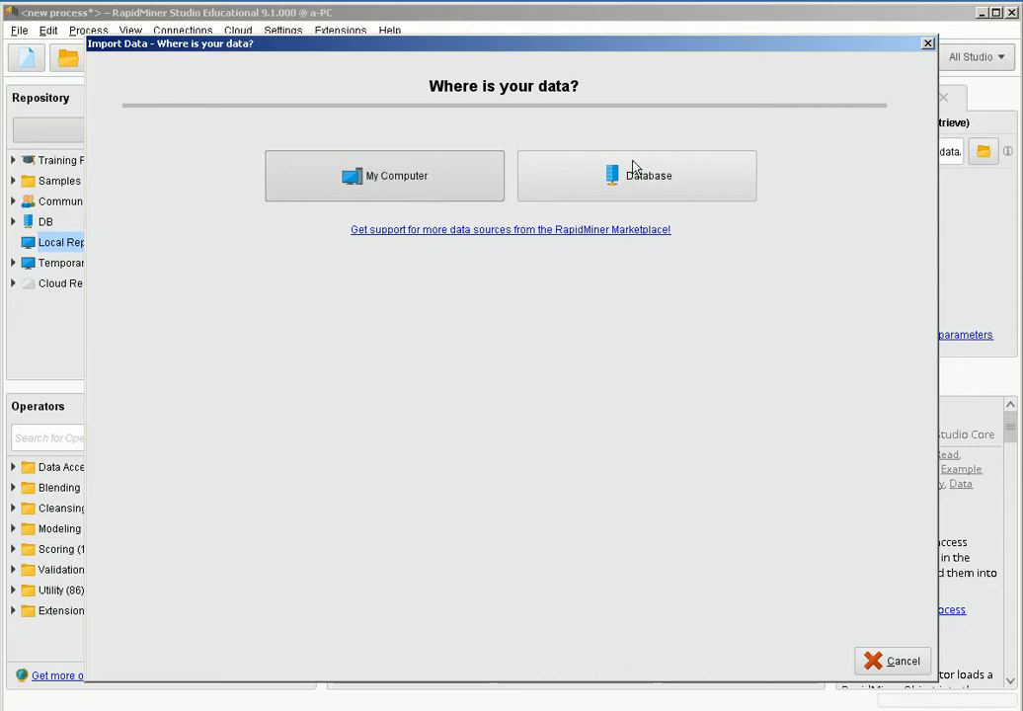
left_click(369, 179)
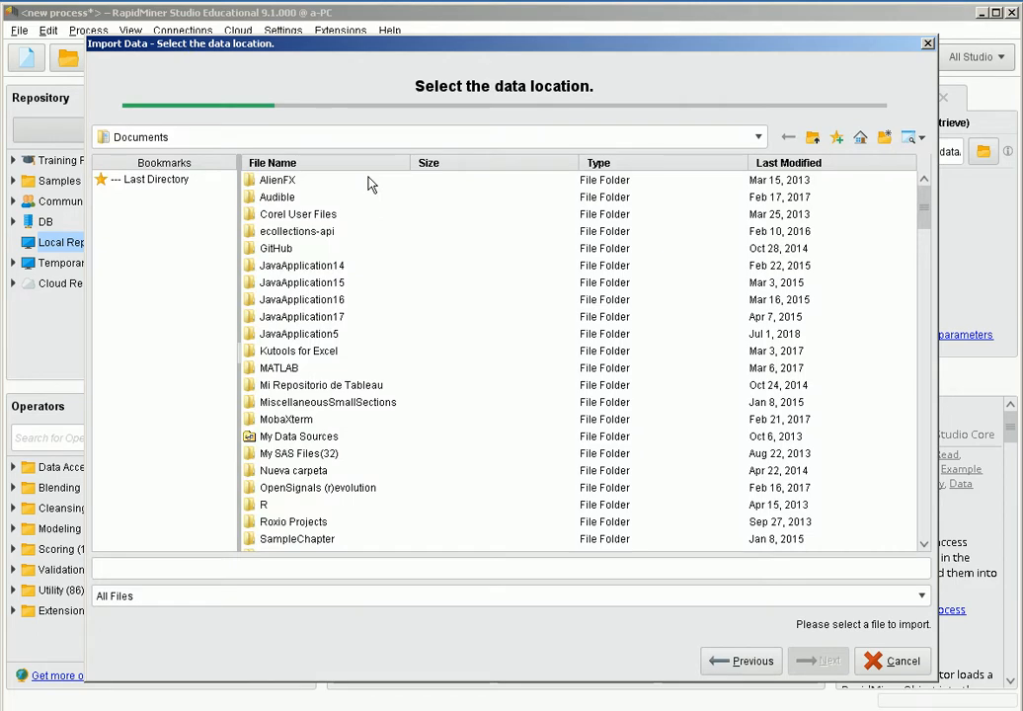
left_click(758, 137)
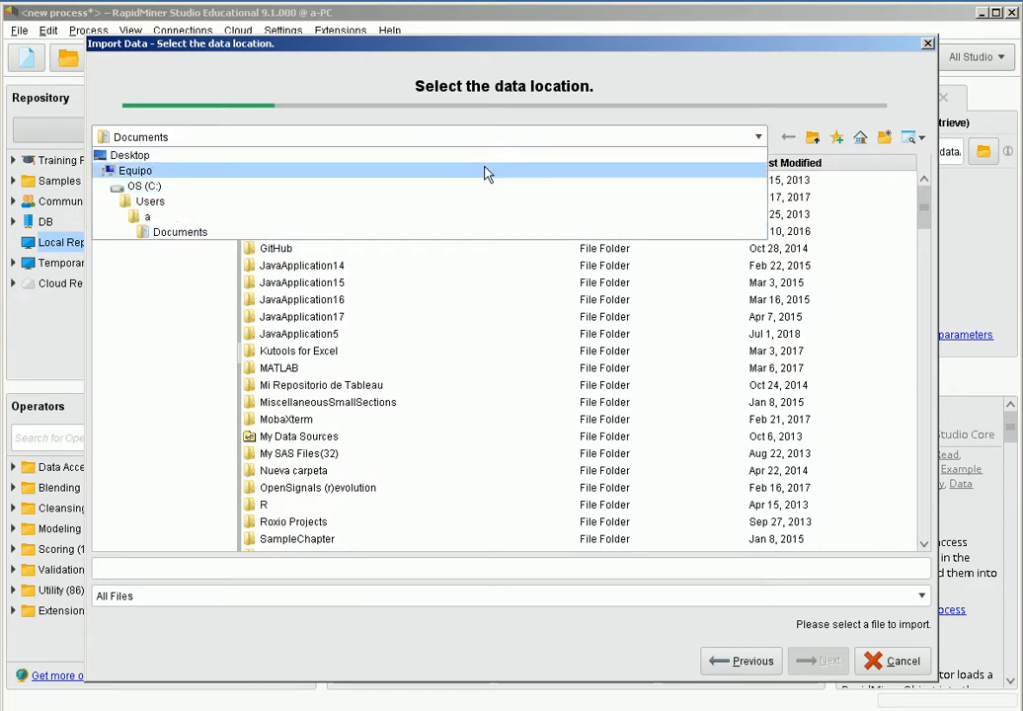
left_click(485, 169)
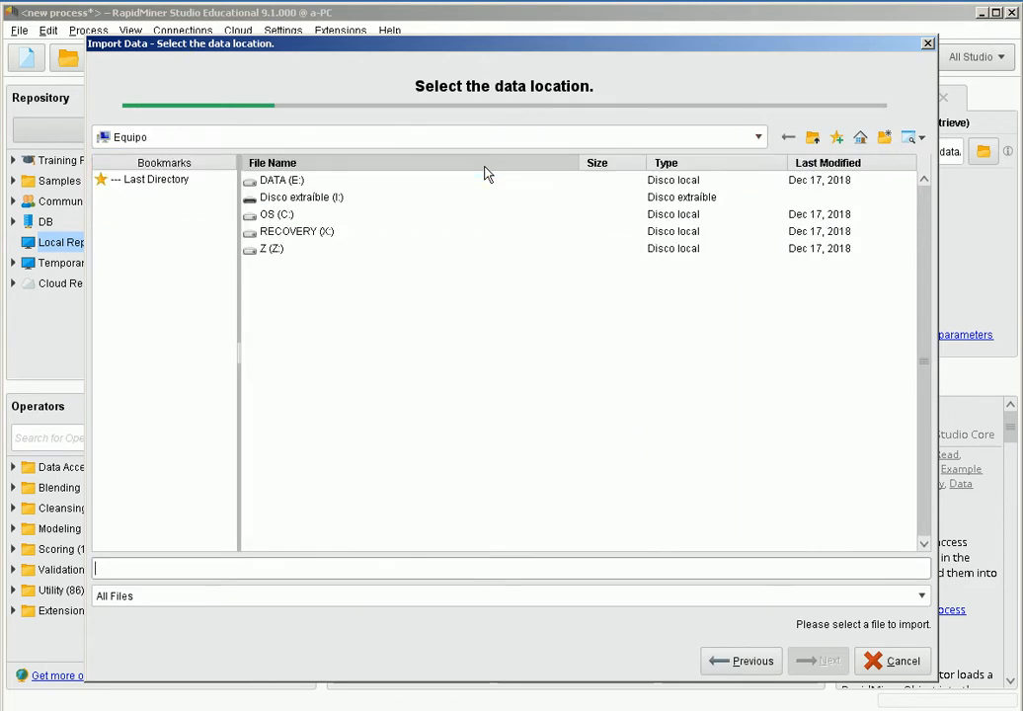
left_click(246, 182)
double_click(248, 188)
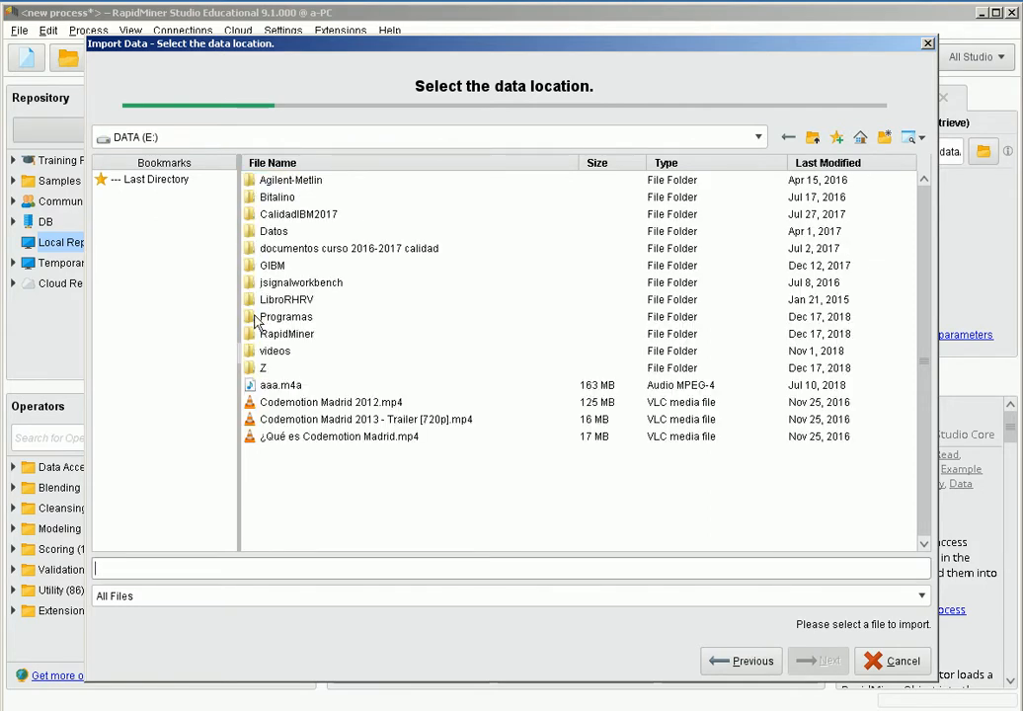
Choose BreastTissue.xls from the RapidMiner/Data/Classification folder as the file to import and continue to the cell selection.
left_click(253, 302)
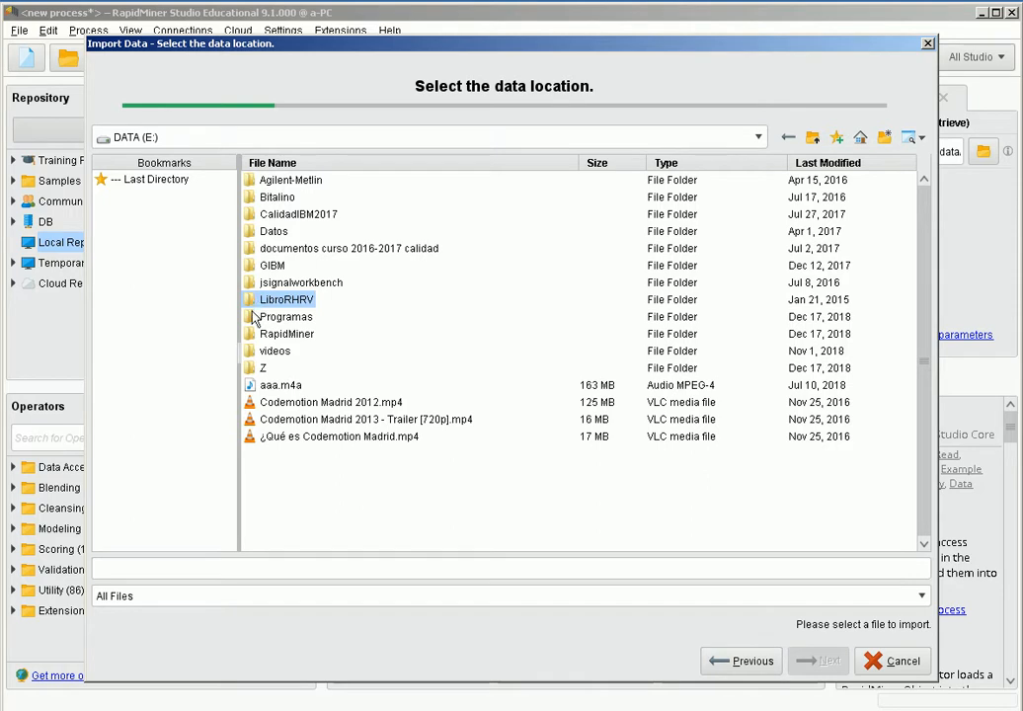
double_click(253, 334)
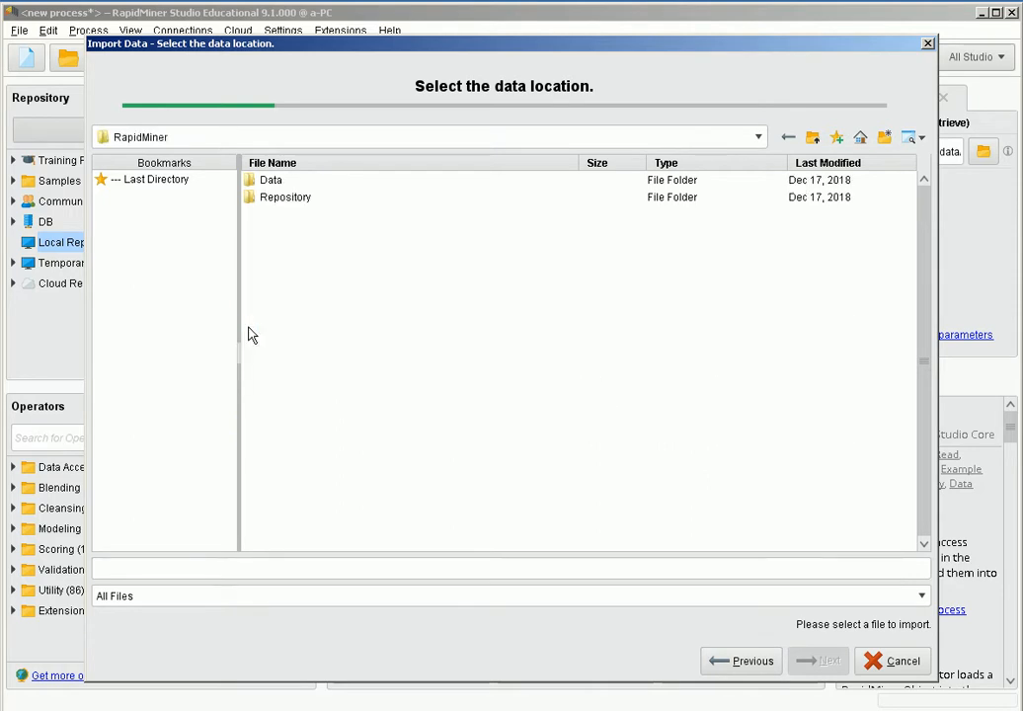
left_click(253, 183)
double_click(253, 185)
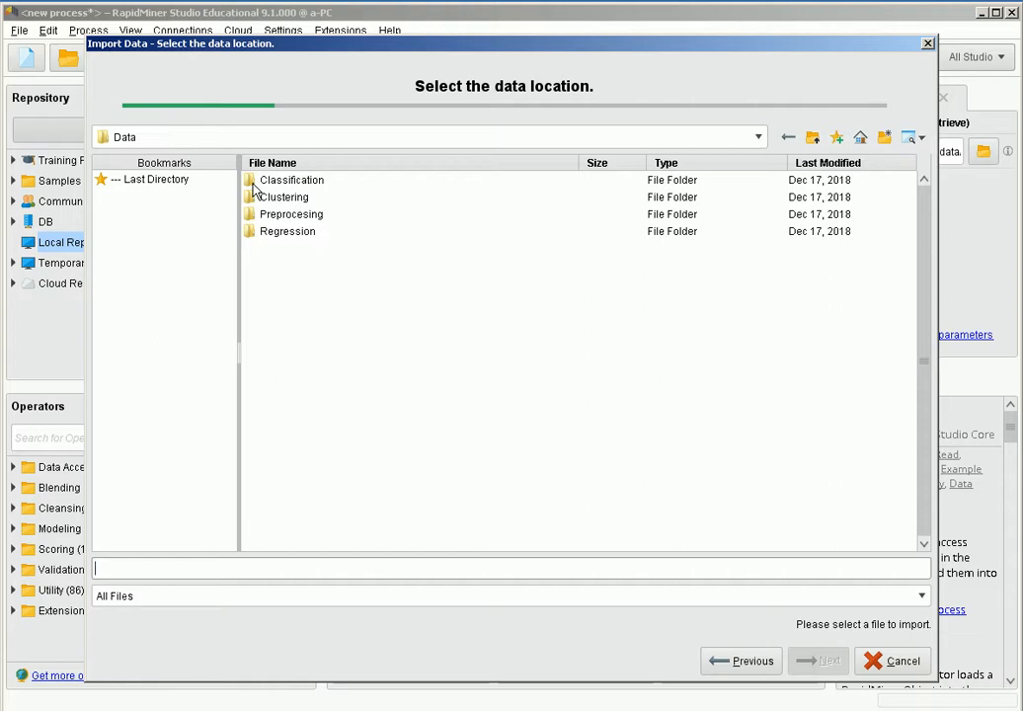
left_click(253, 183)
double_click(254, 185)
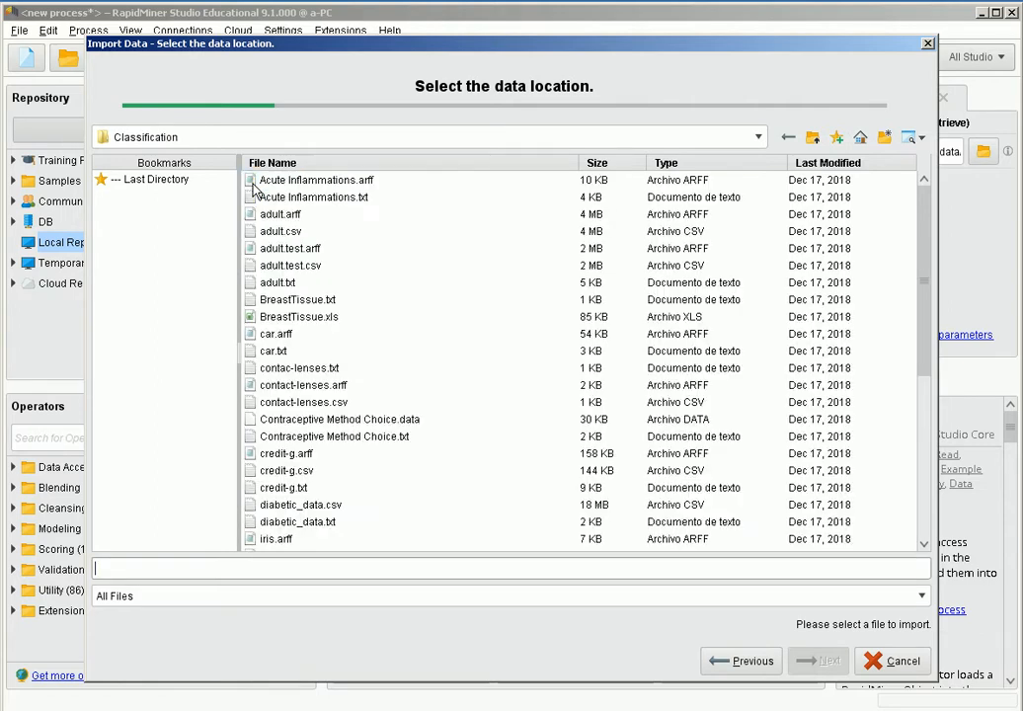
left_click(299, 317)
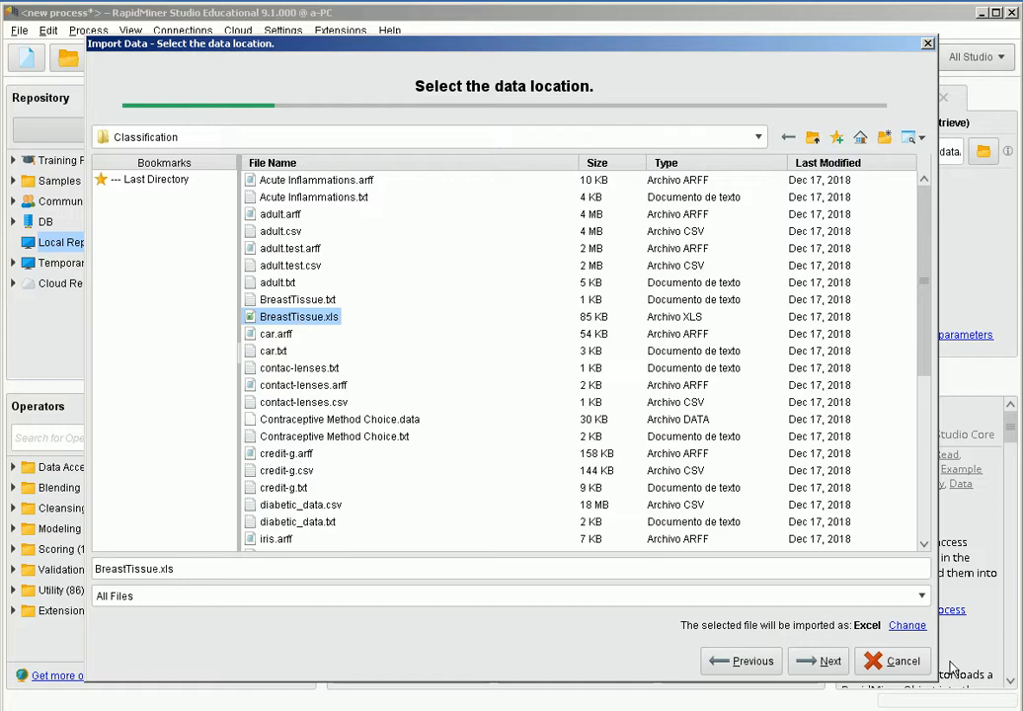
left_click(825, 661)
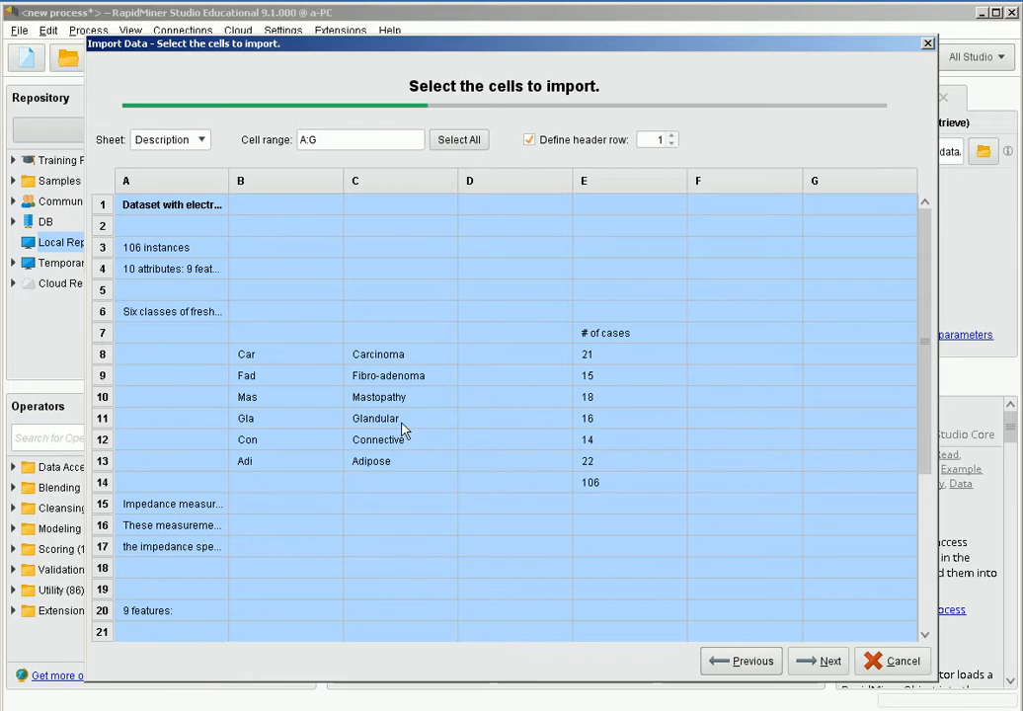
Choose the workbook's Data sheet for import and continue to the column formatting.
left_click(200, 141)
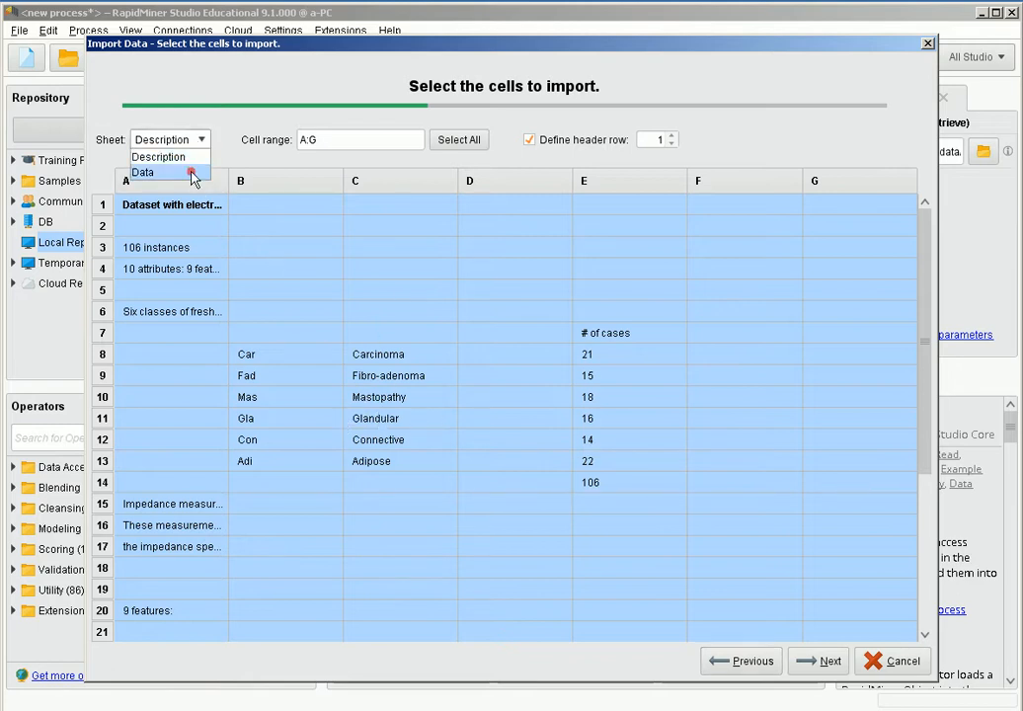
left_click(196, 172)
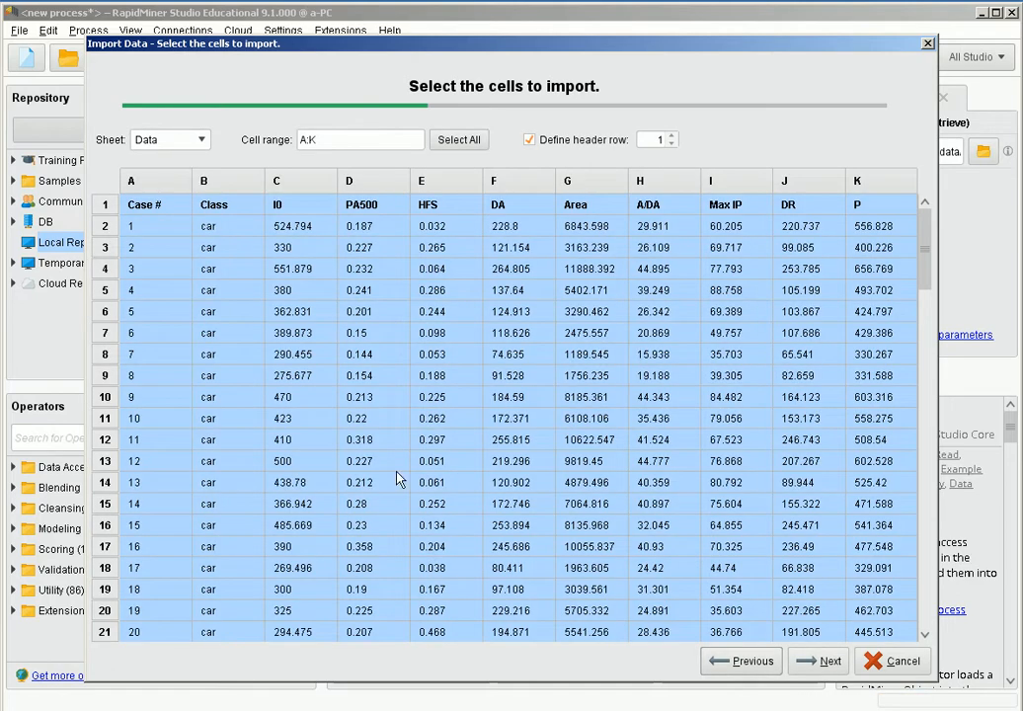
left_click(834, 661)
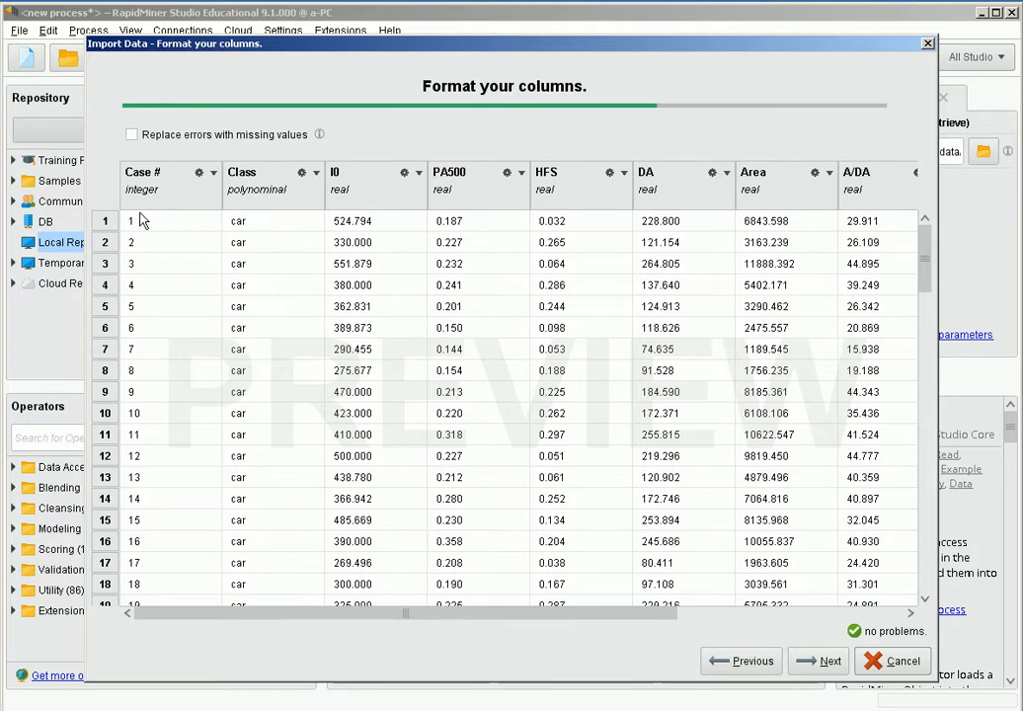
Set the role of the Case # column to id.
left_click(214, 175)
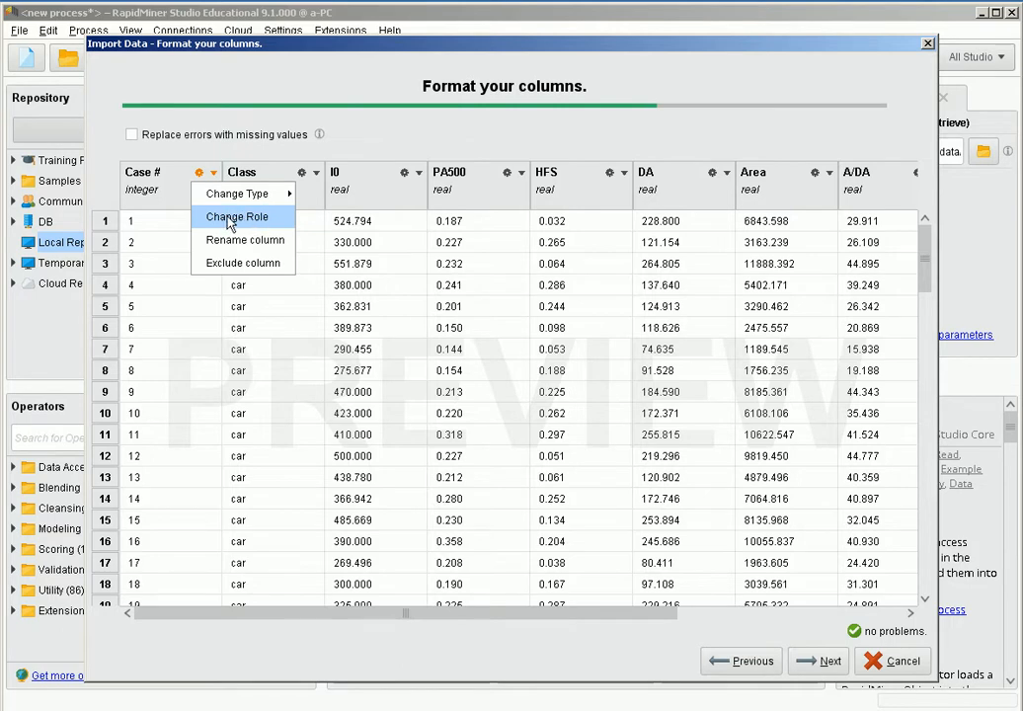
left_click(230, 218)
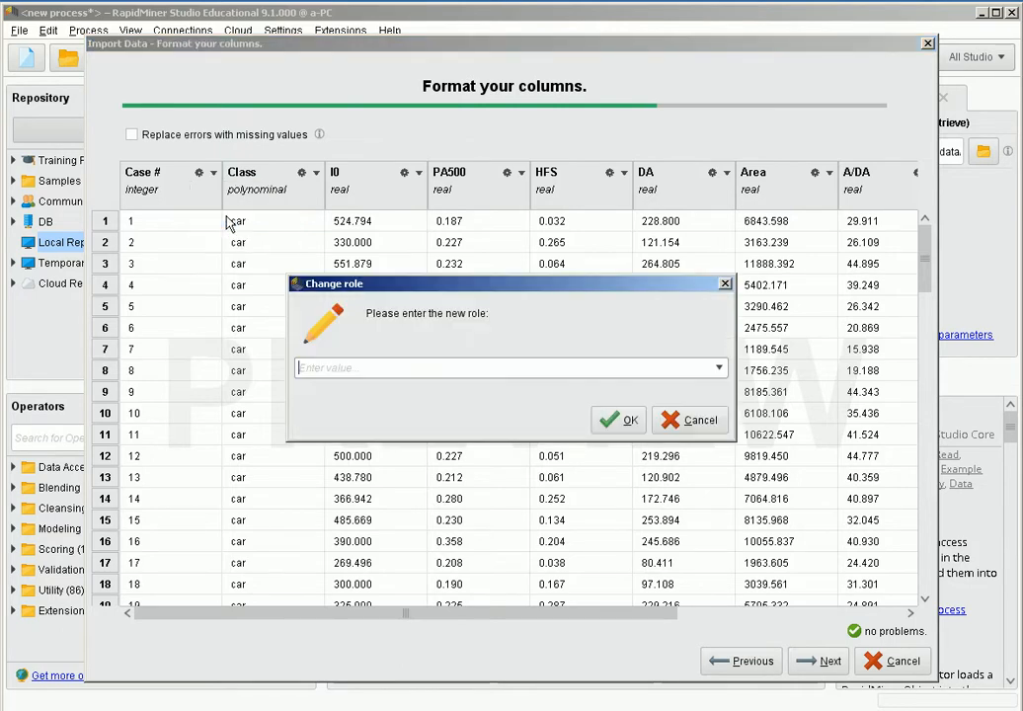
left_click(719, 368)
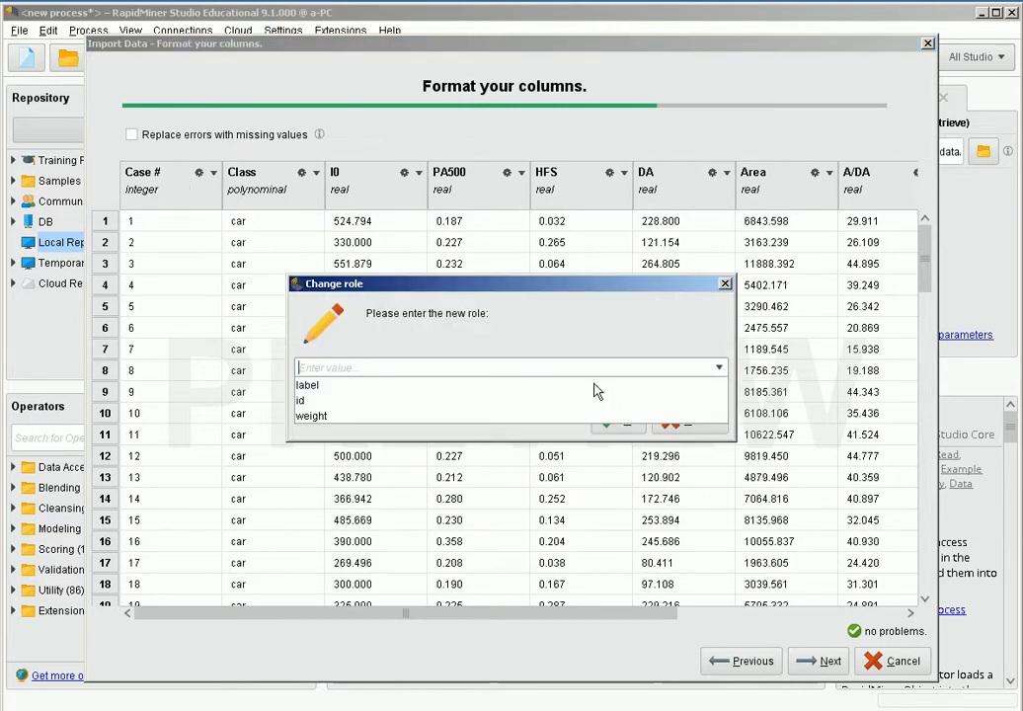
left_click(348, 405)
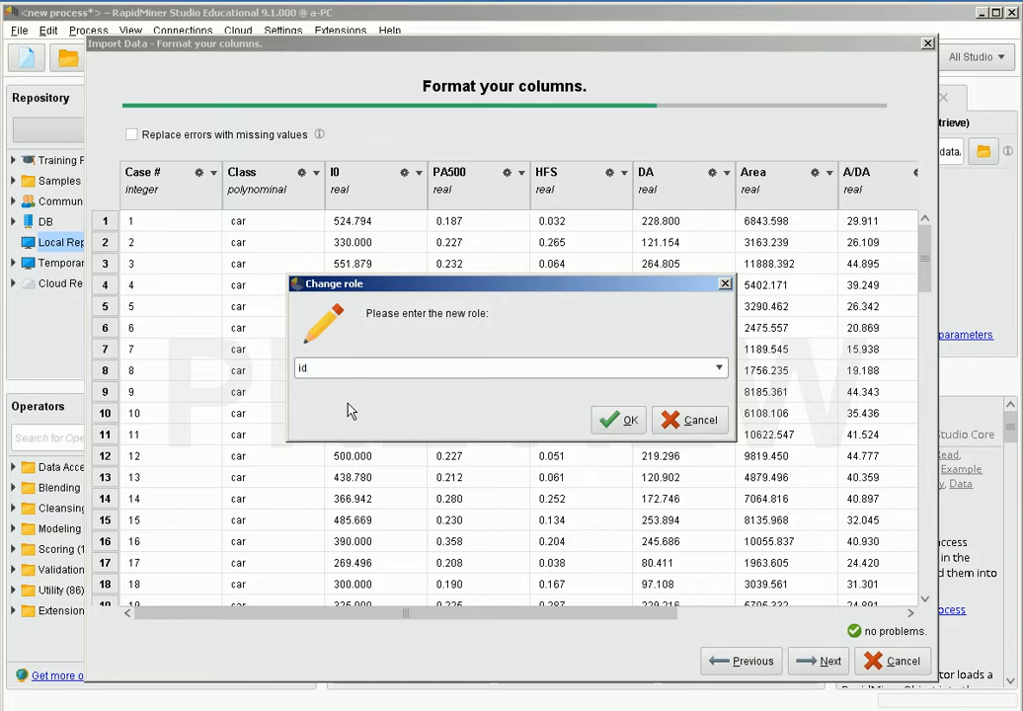
left_click(602, 428)
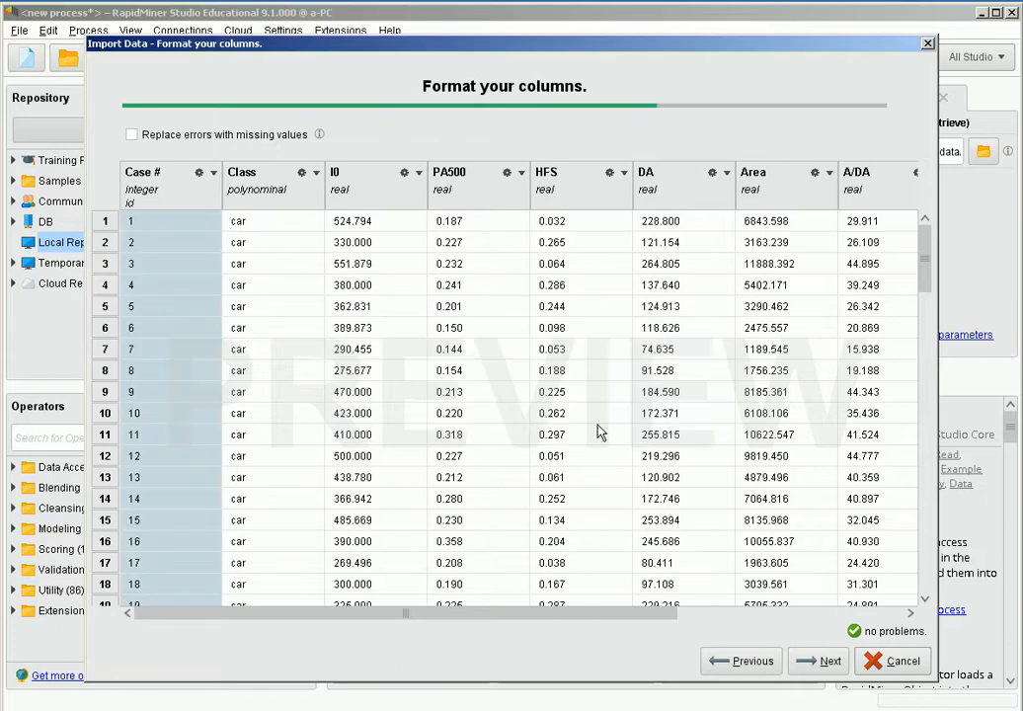
Set the role of the Class column to label.
left_click(316, 174)
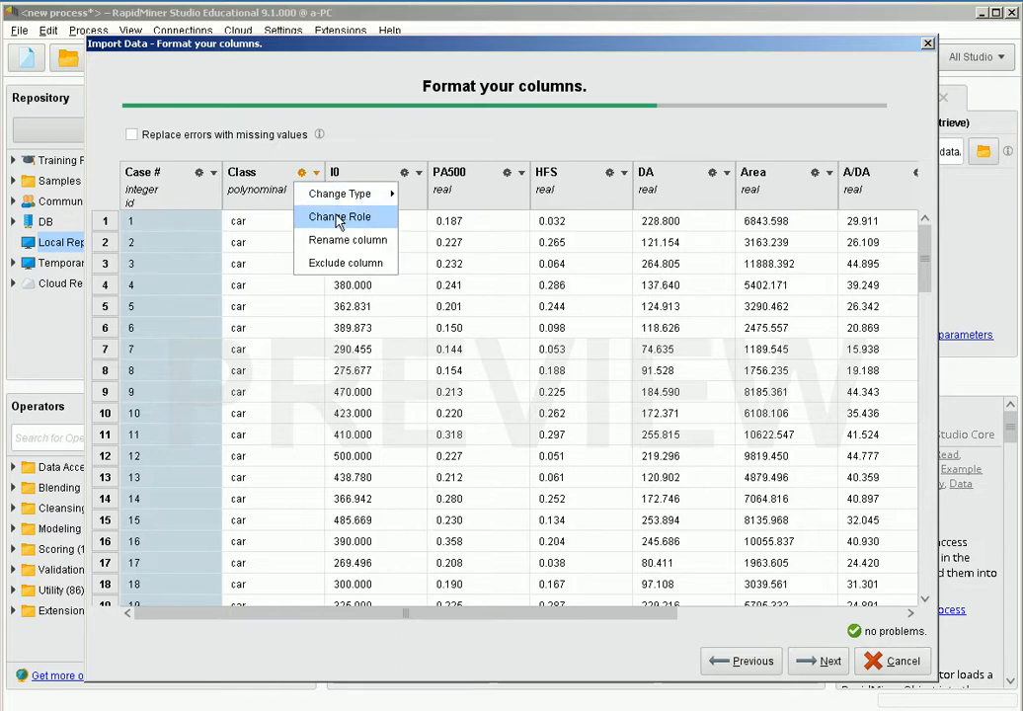
left_click(337, 217)
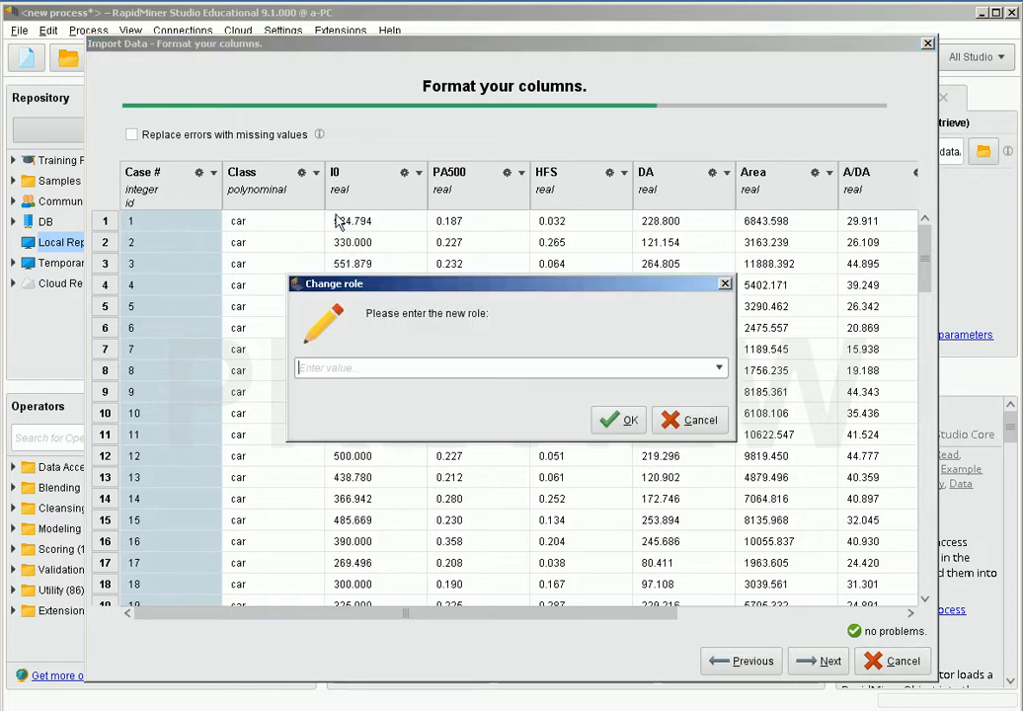
left_click(719, 367)
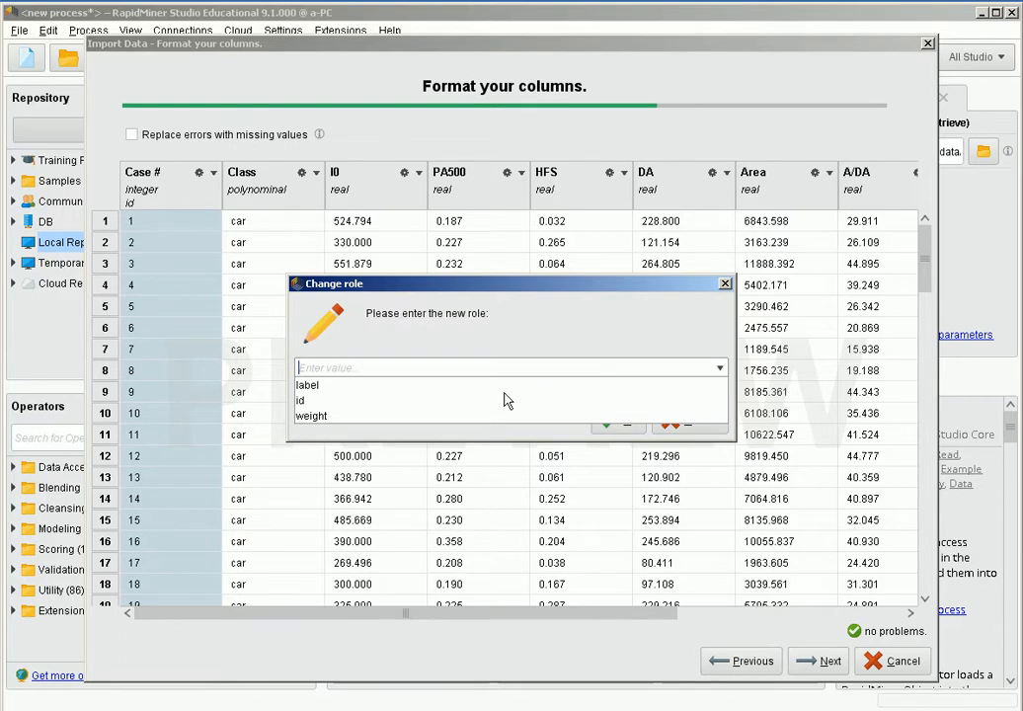
left_click(348, 386)
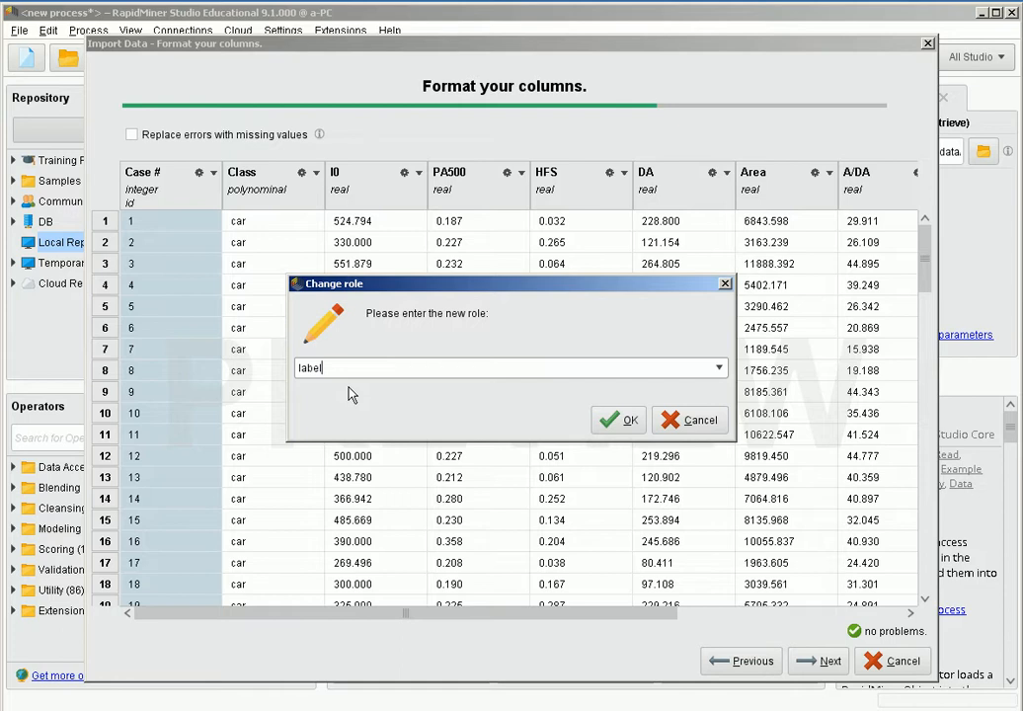
left_click(613, 420)
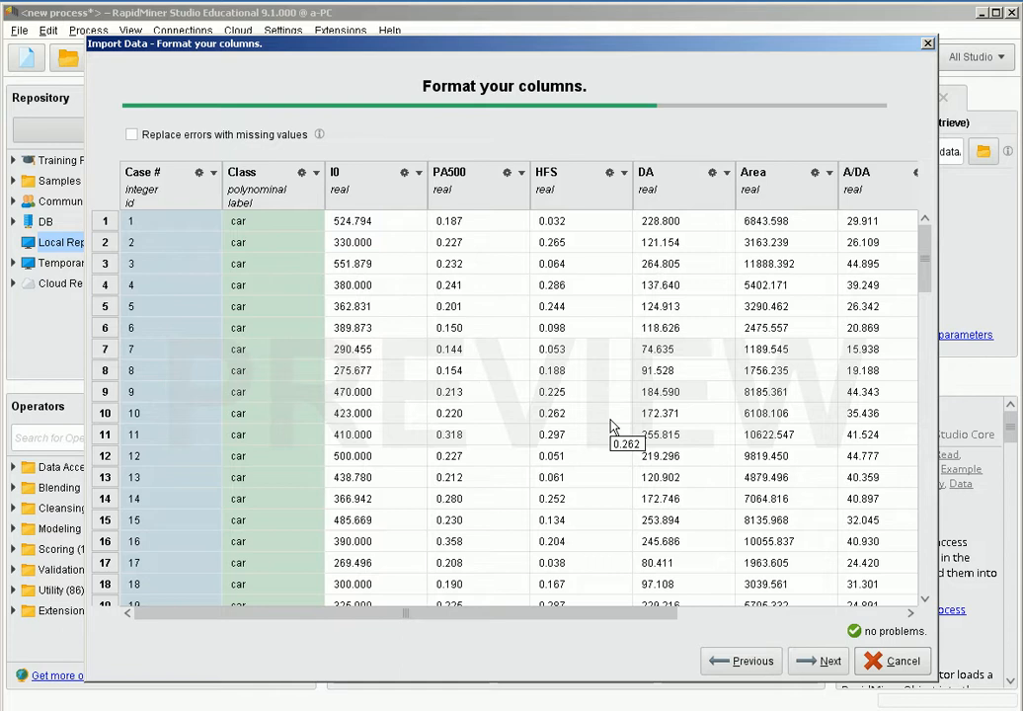
Review the remaining columns through P and the data types available for the I0 column, without changing anything.
left_click(817, 613)
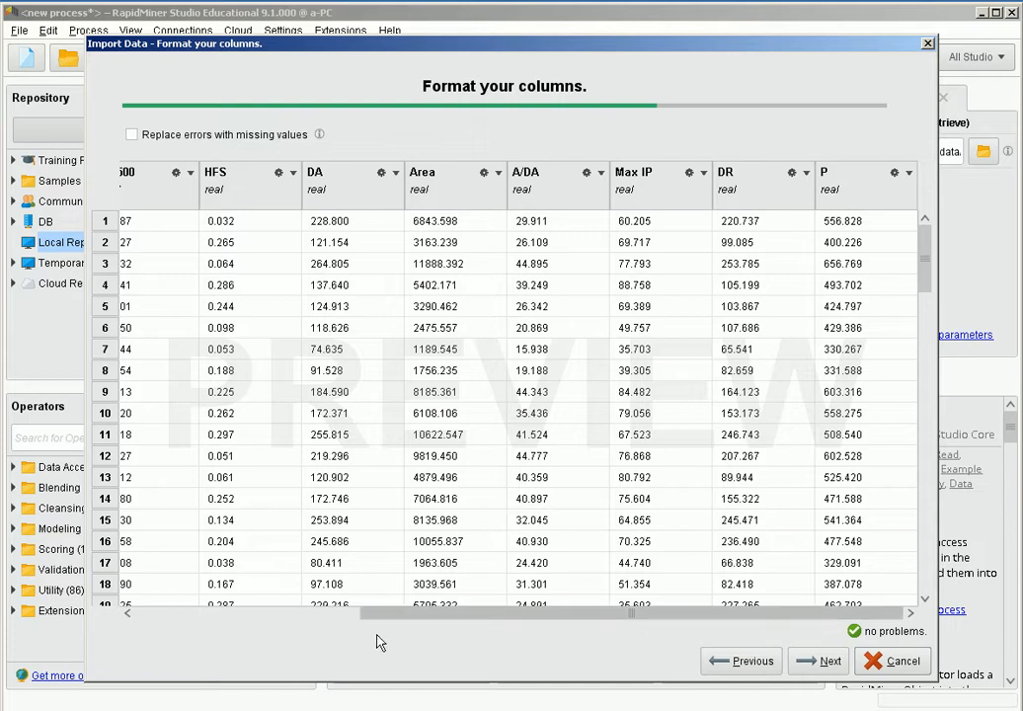
left_click(354, 618)
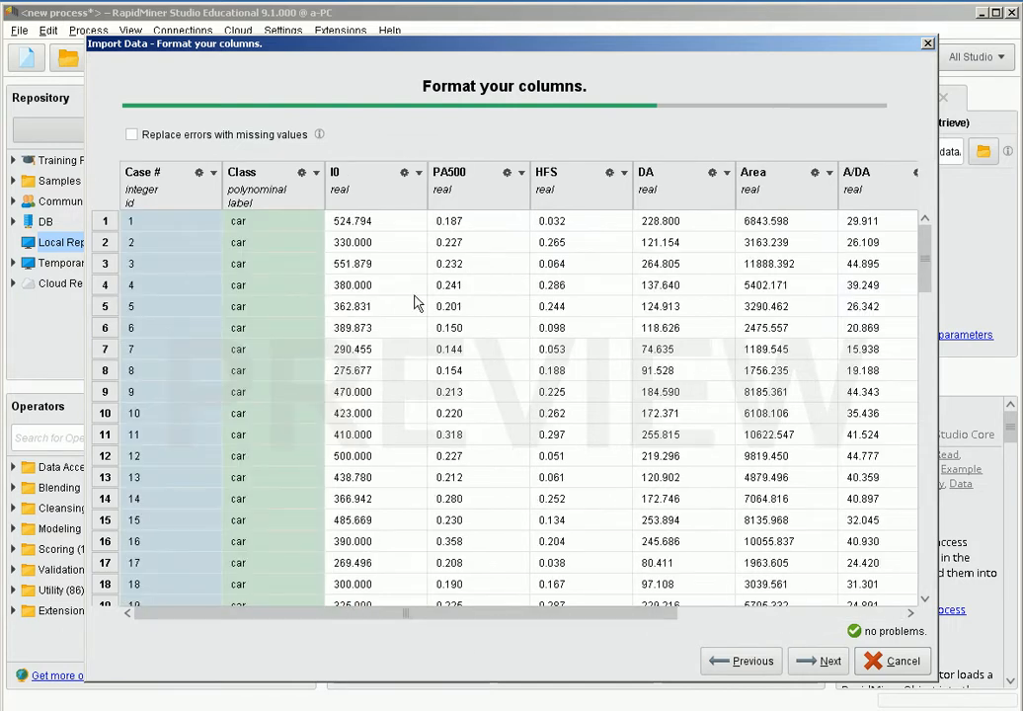
left_click(418, 175)
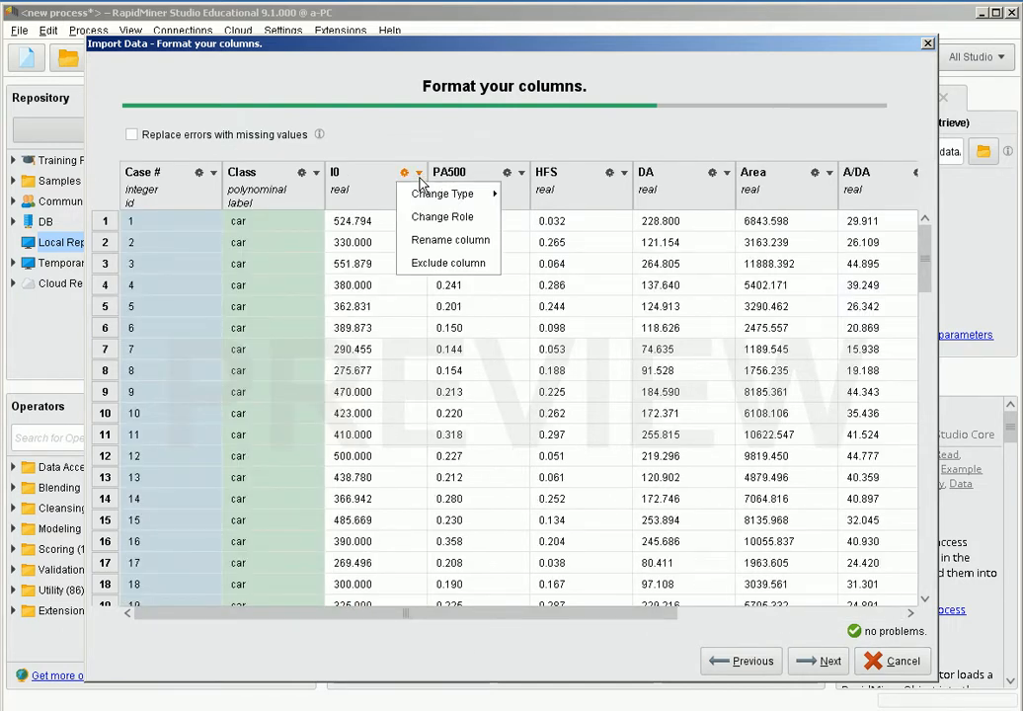
mouse_move(424, 197)
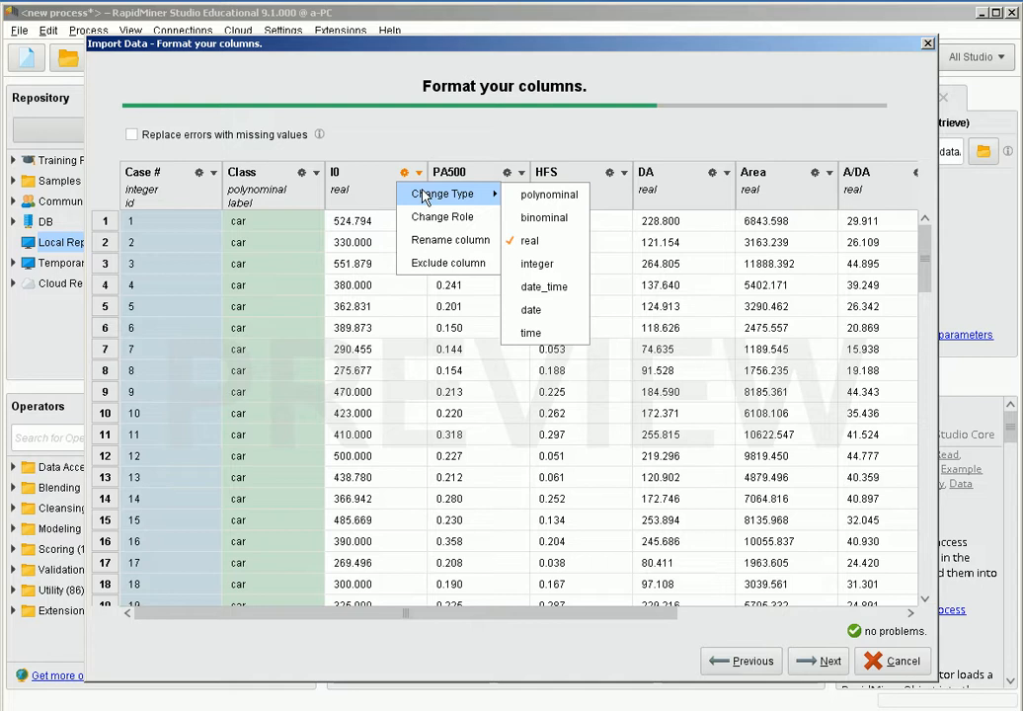
left_click(478, 145)
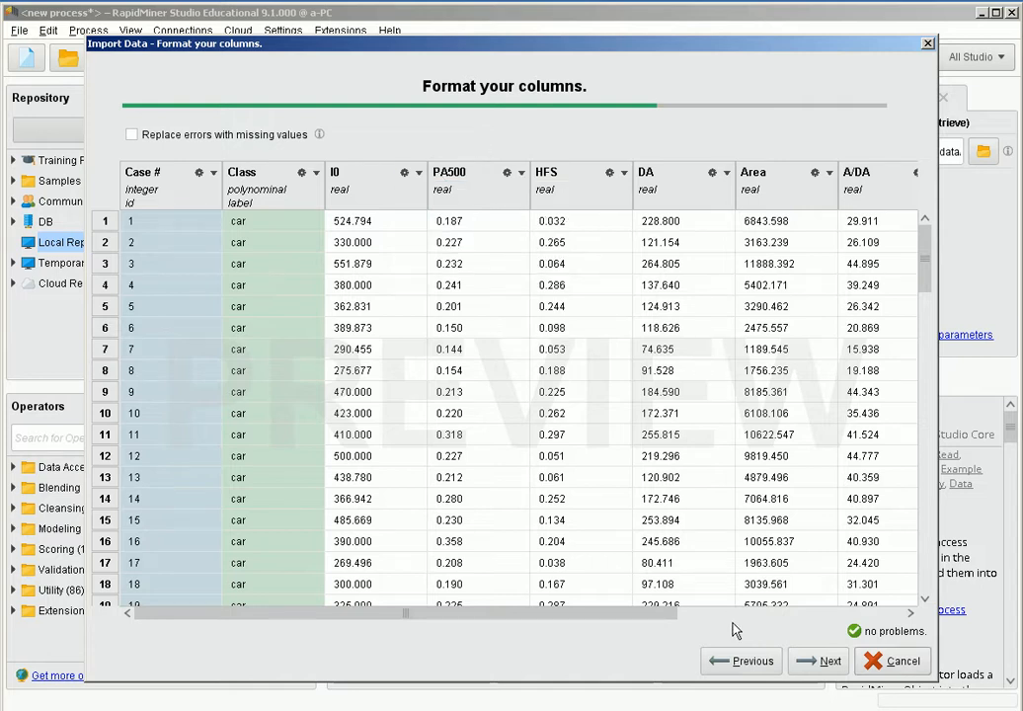
Store the imported data in the Local Repository under the name BreastTissue and finish the import.
left_click(825, 660)
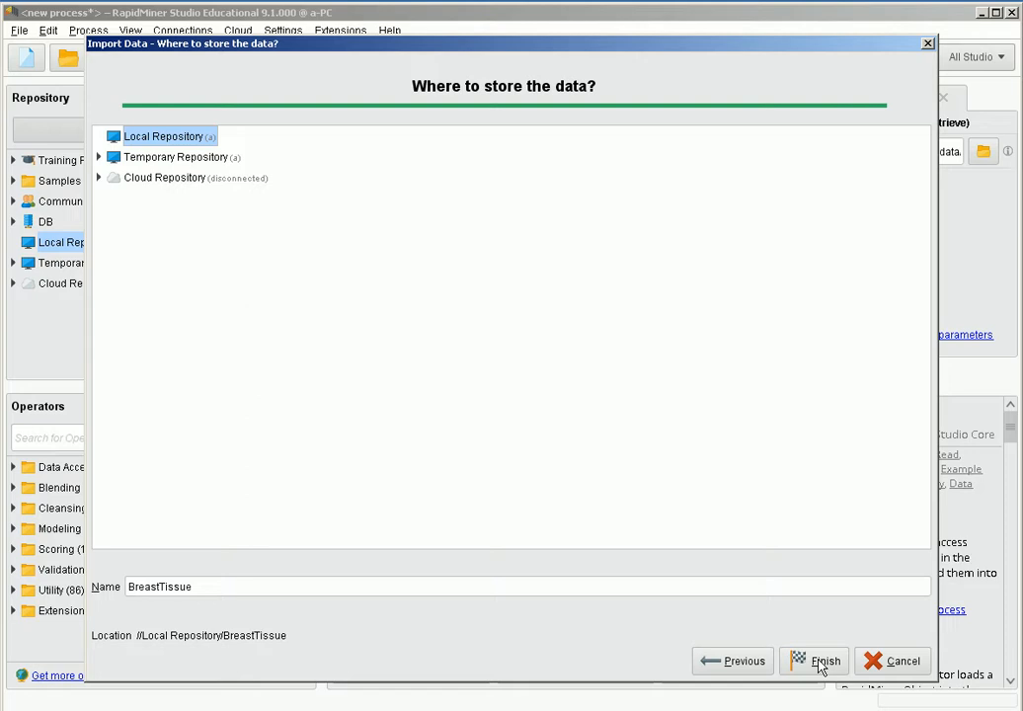
left_click(217, 585)
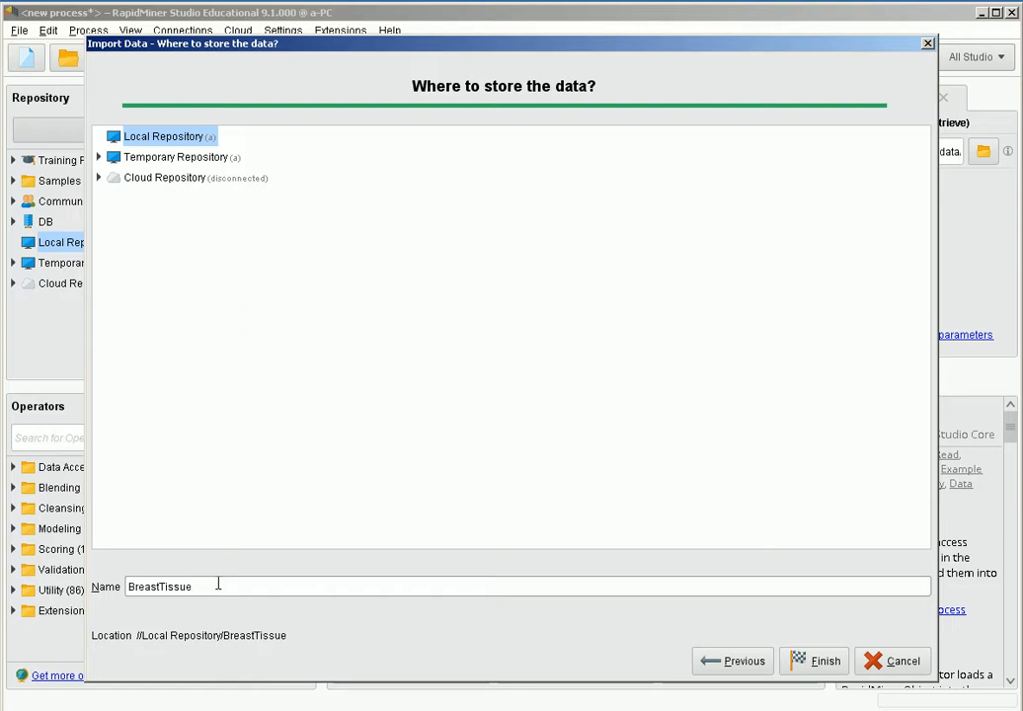
left_click(818, 667)
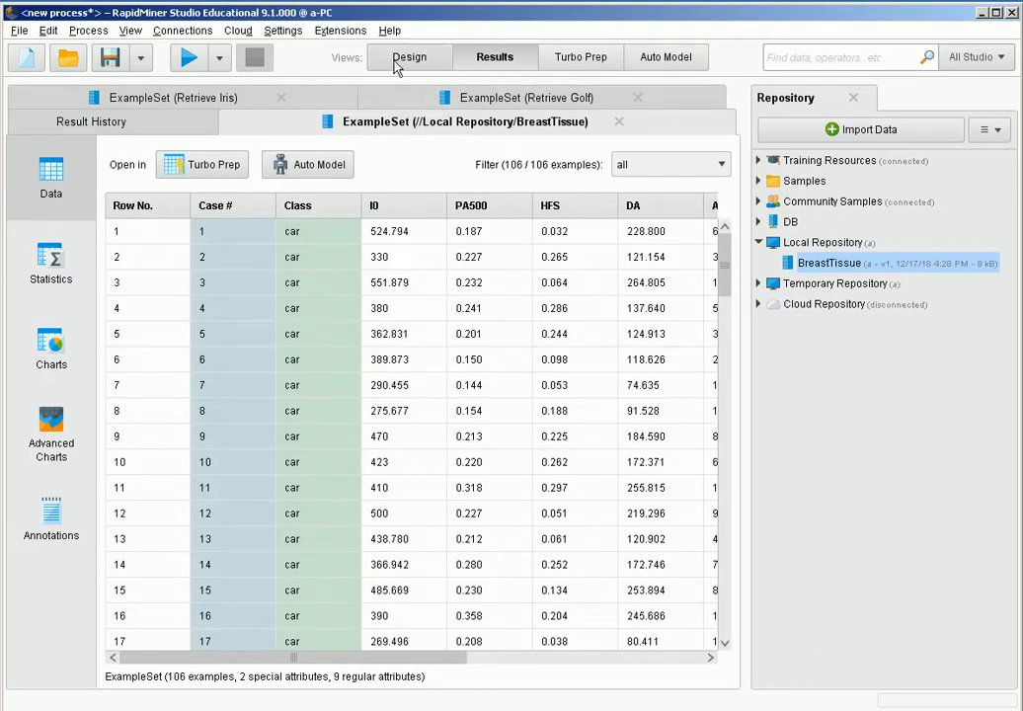
Add the BreastTissue dataset to the process below Retrieve Iris and connect its output to the third result port.
left_click(418, 66)
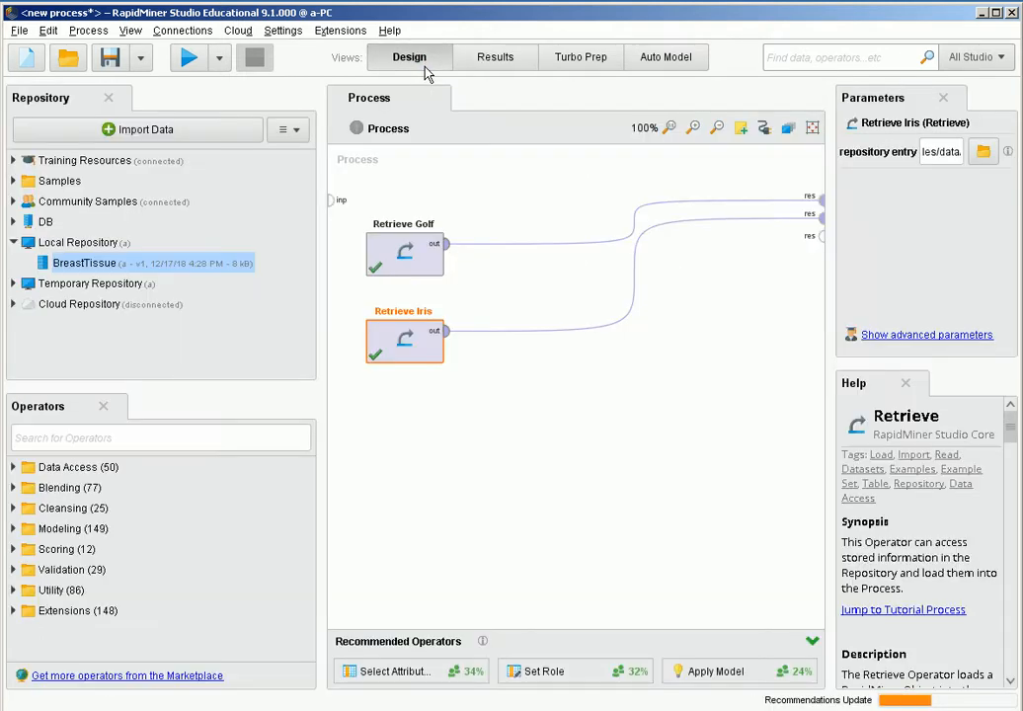
left_click_drag(76, 263, 376, 438)
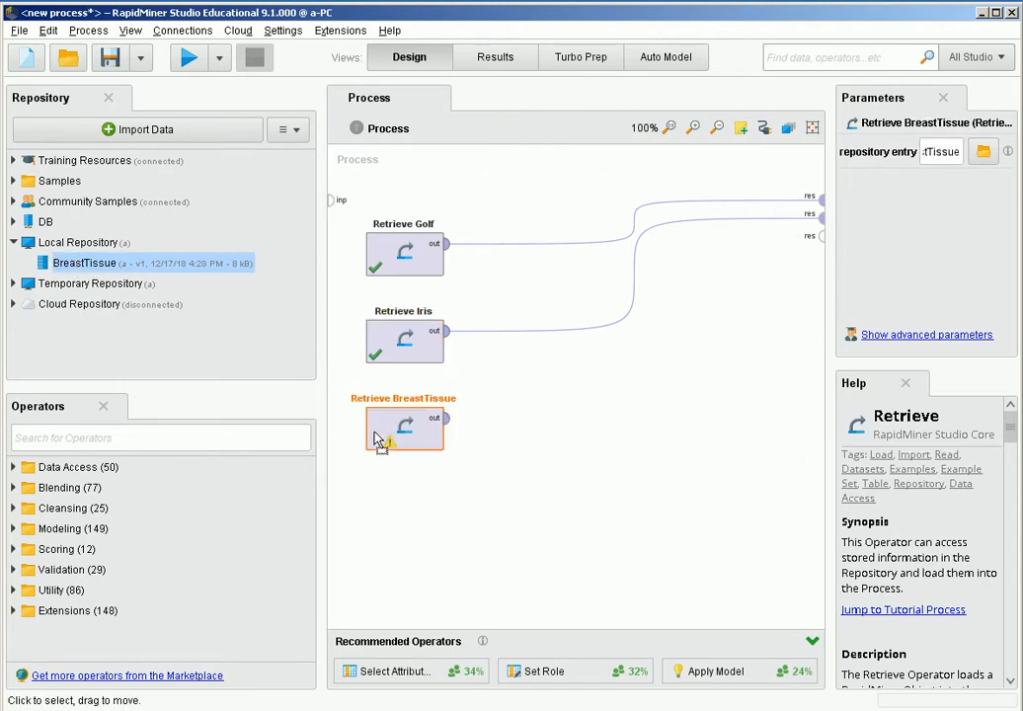
left_click(447, 417)
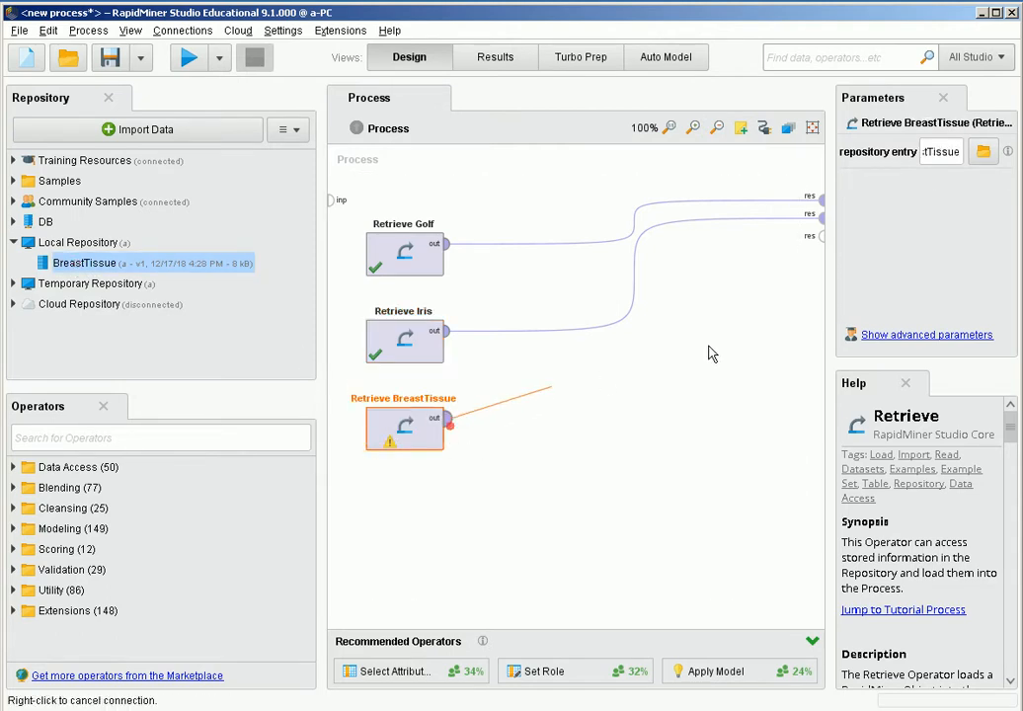
left_click(821, 237)
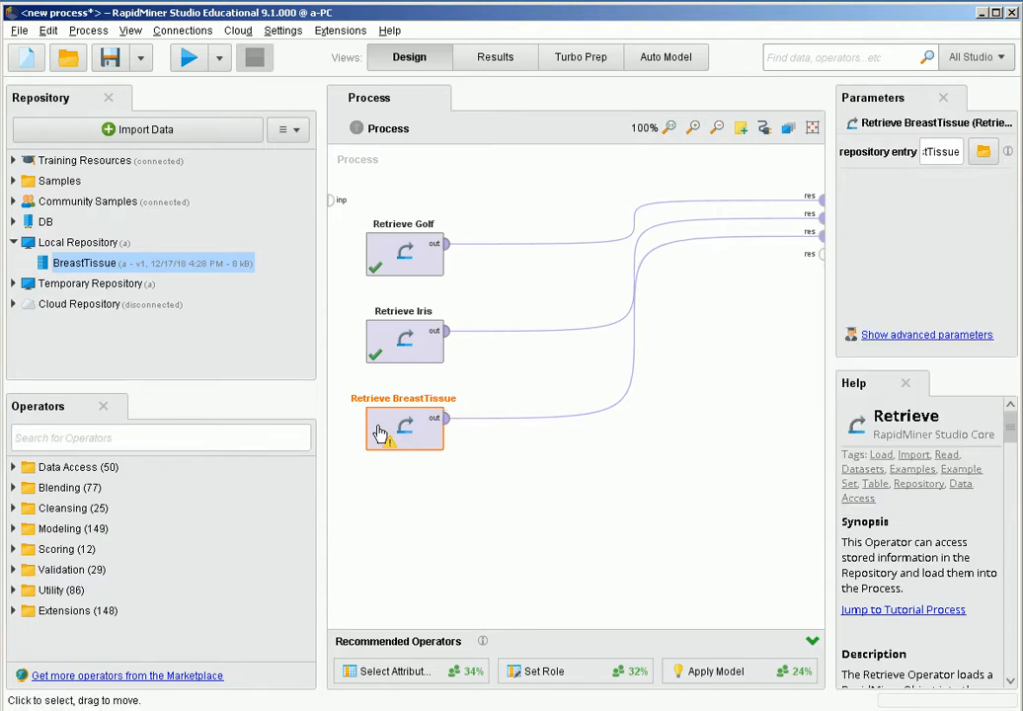
Run the process and look through the rows of the retrieved BreastTissue data.
left_click(189, 59)
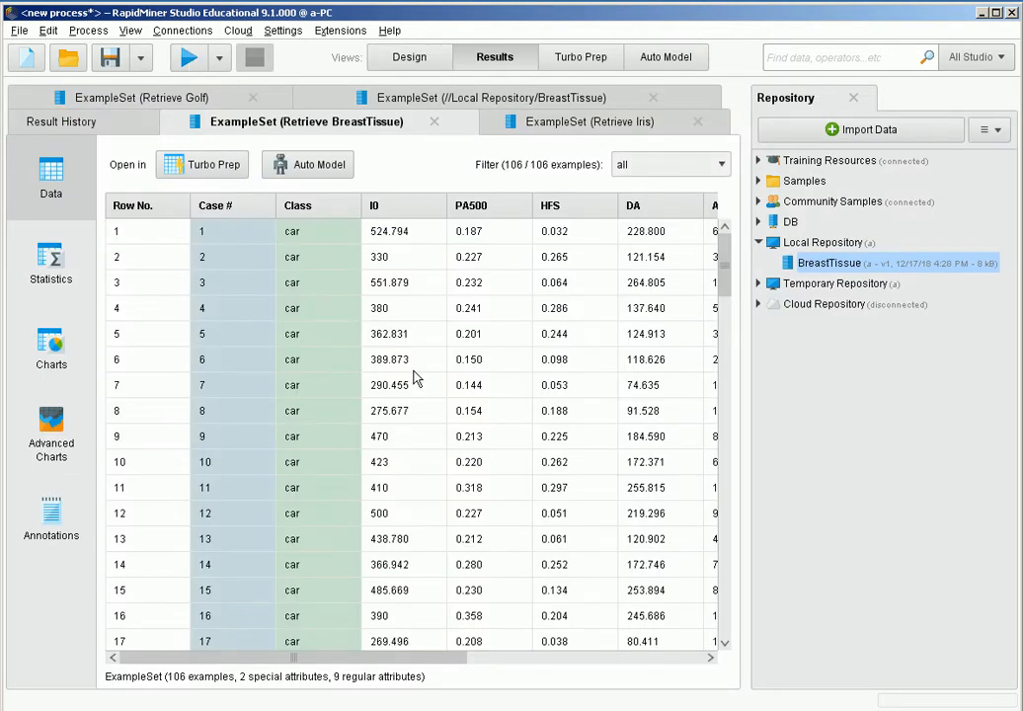
scroll(491, 437, "down", 2)
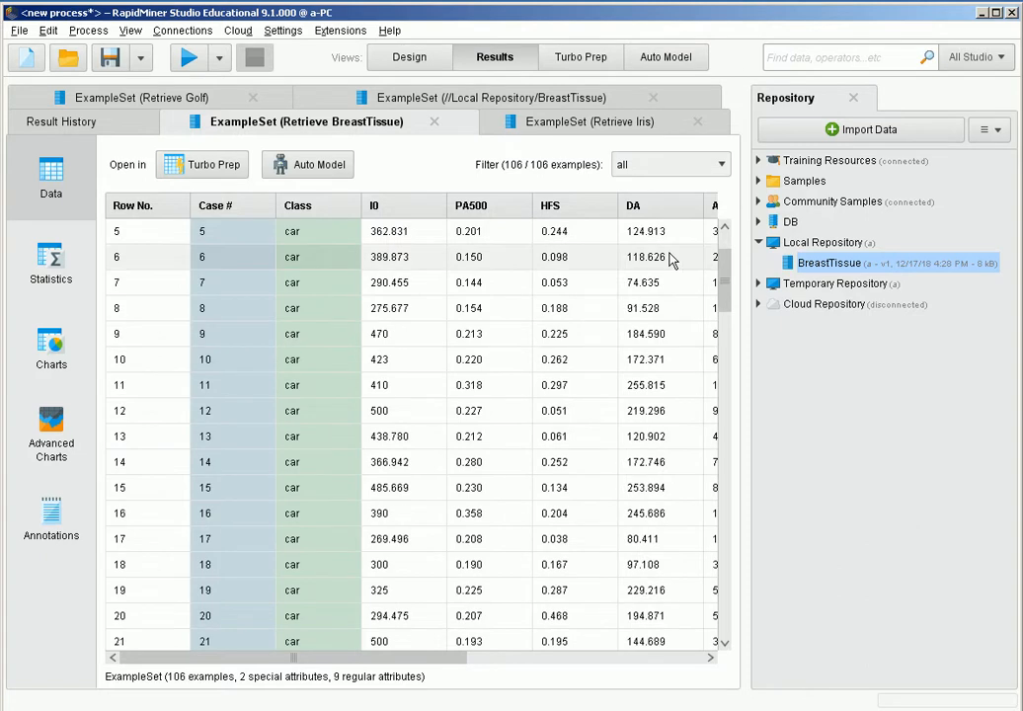
Add a Read CSV operator below Retrieve BreastTissue in the process and connect its output to the fourth result port.
left_click(422, 59)
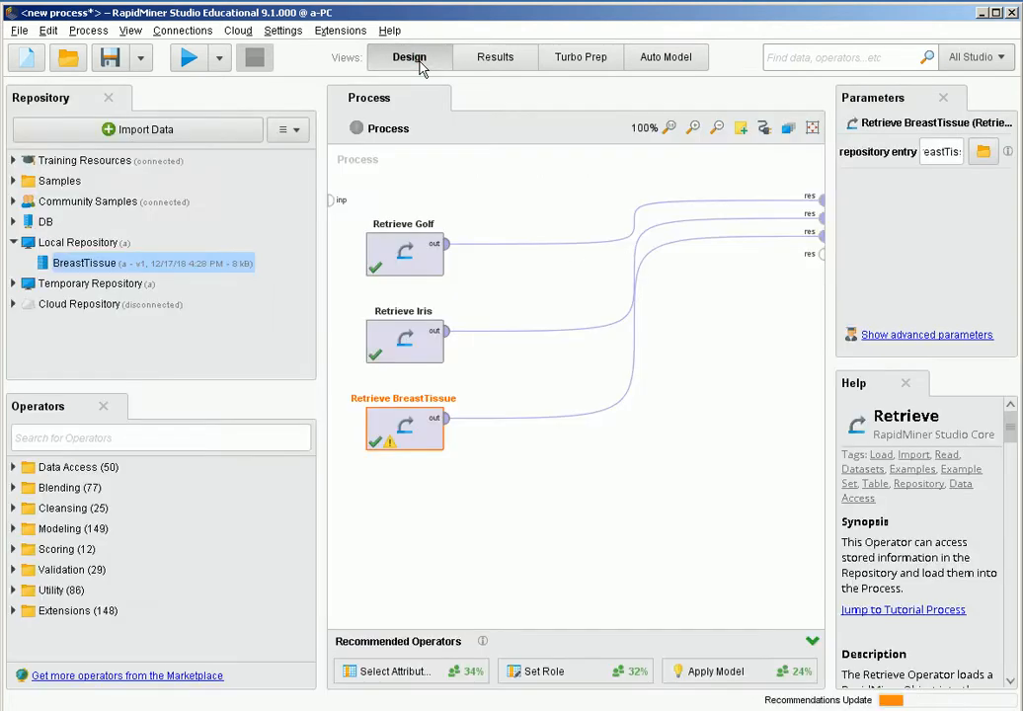
left_click(227, 439)
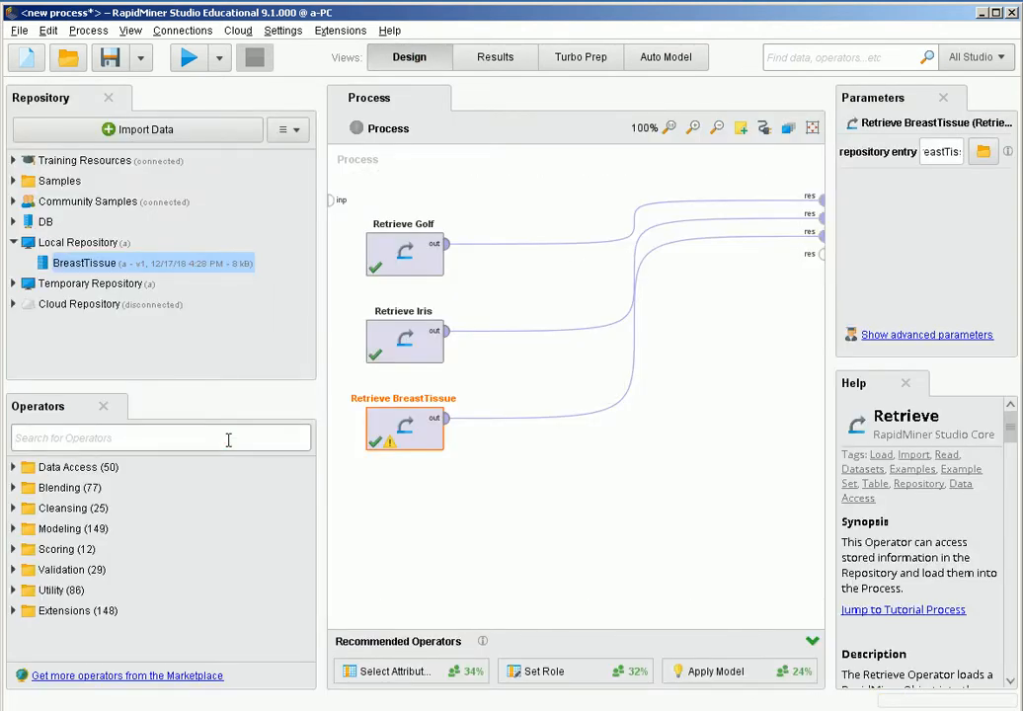
left_click(13, 468)
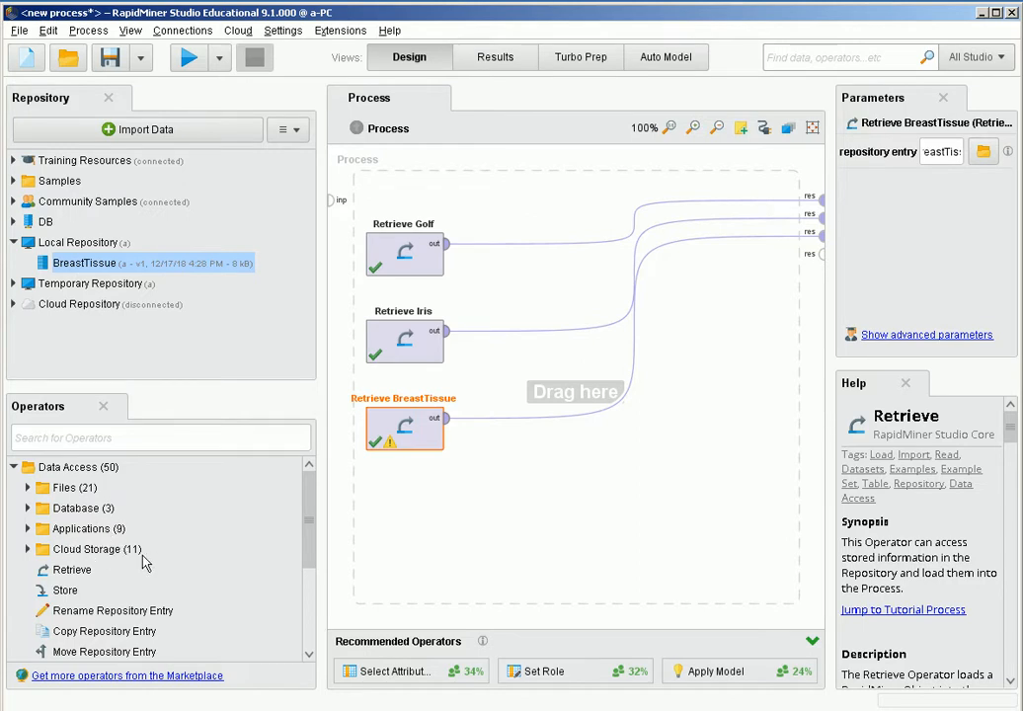
left_click(28, 488)
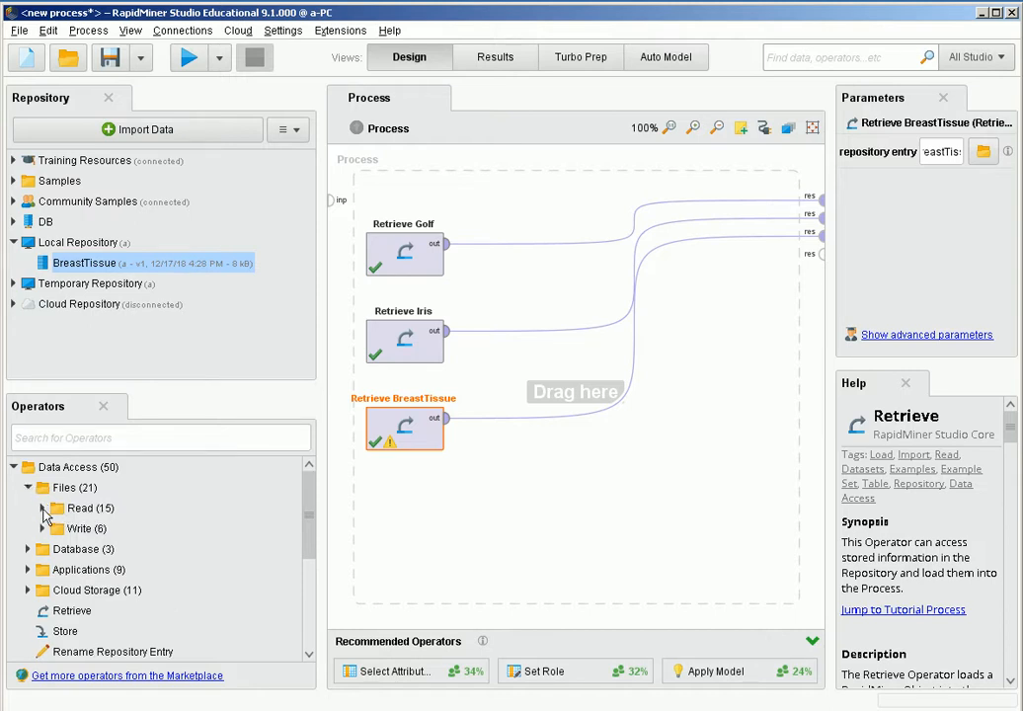
left_click(42, 507)
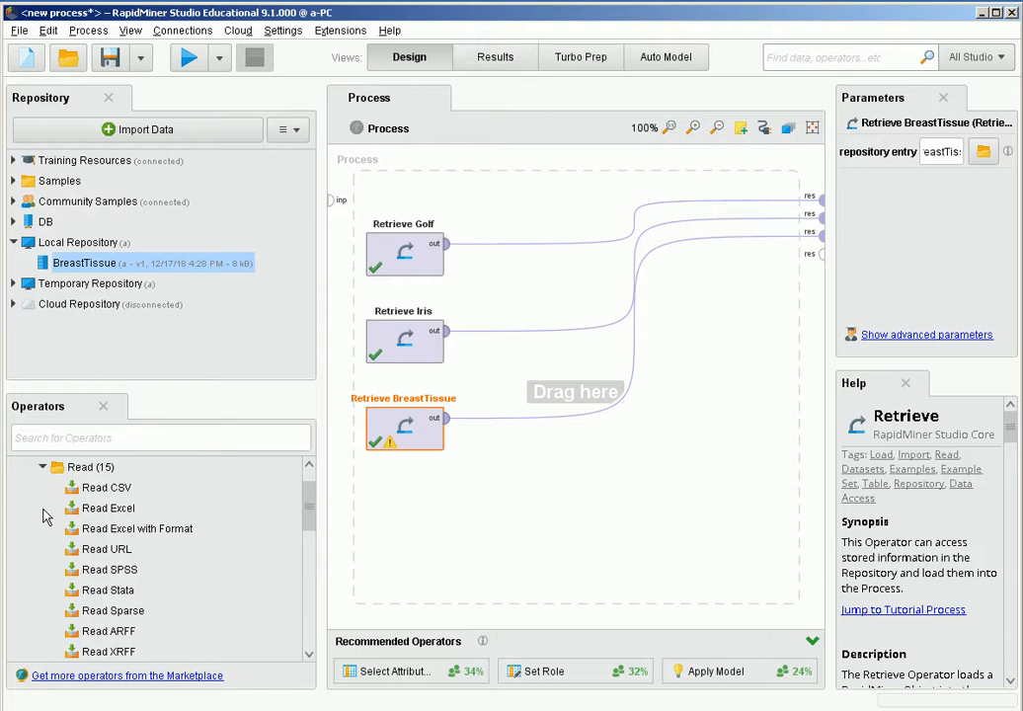
scroll(42, 515, "down", 5)
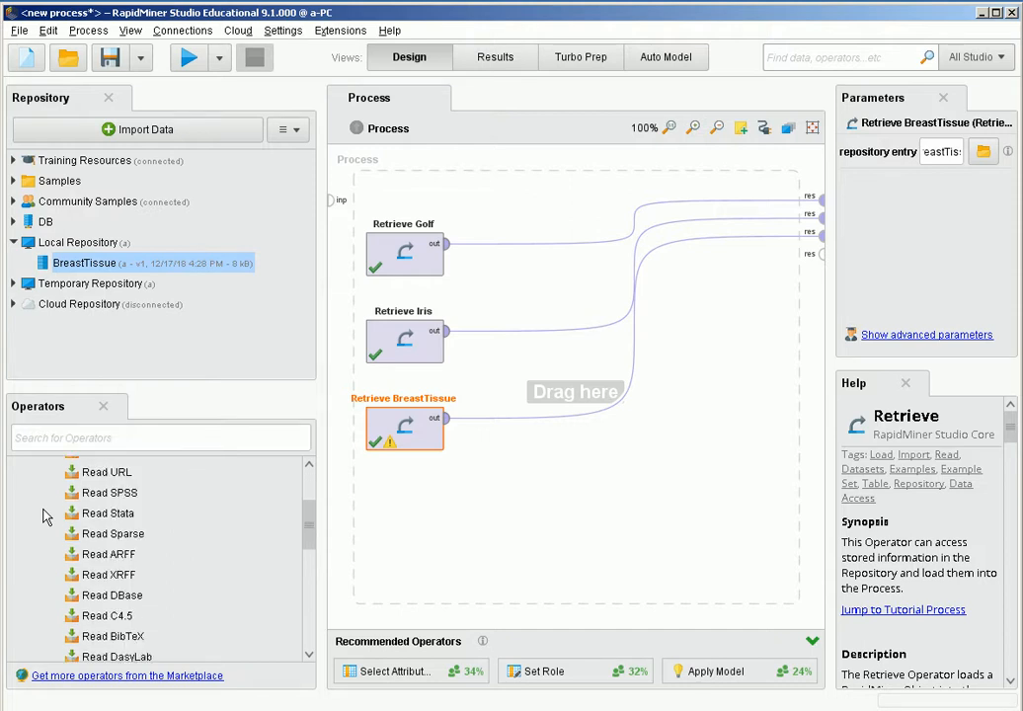
scroll(43, 514, "up", 6)
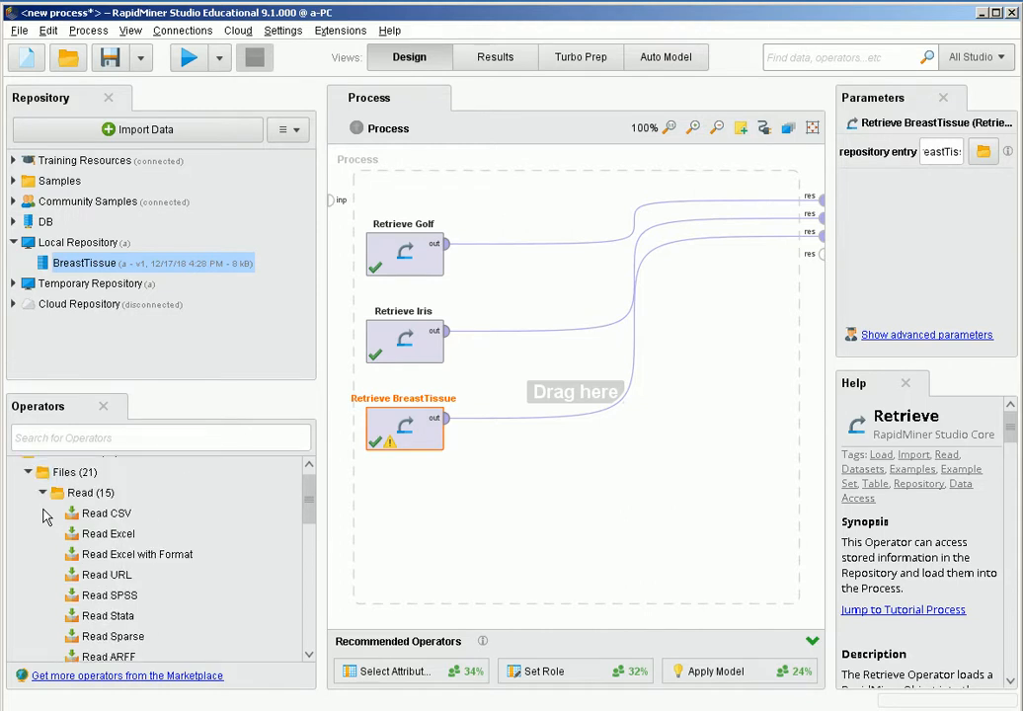
left_click(107, 518)
left_click_drag(107, 520, 391, 512)
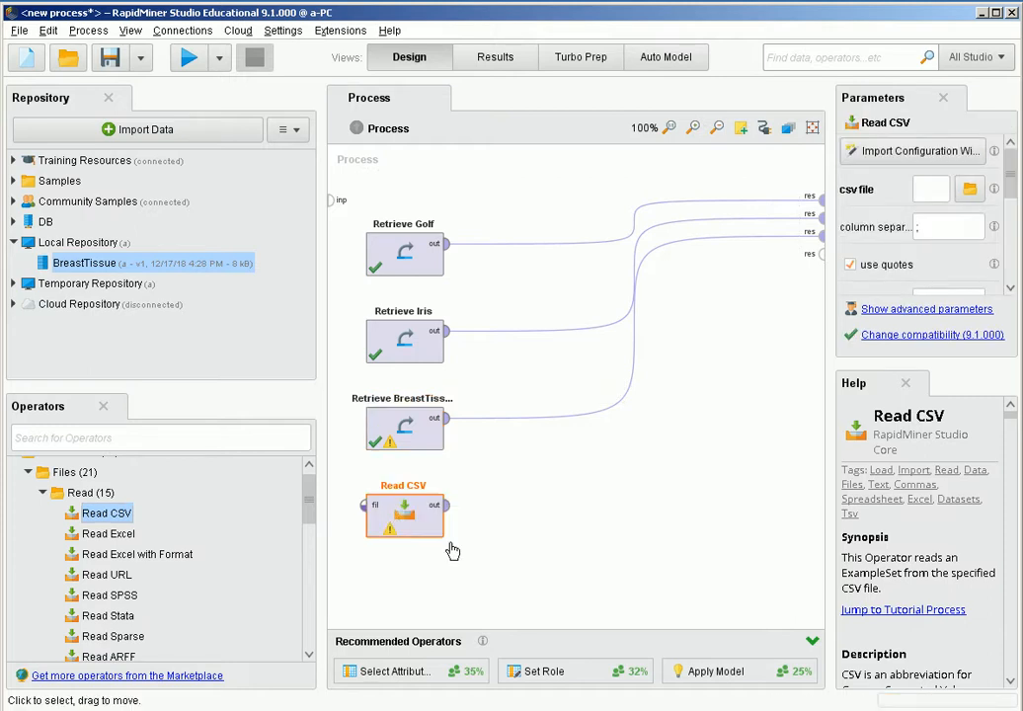
left_click(447, 505)
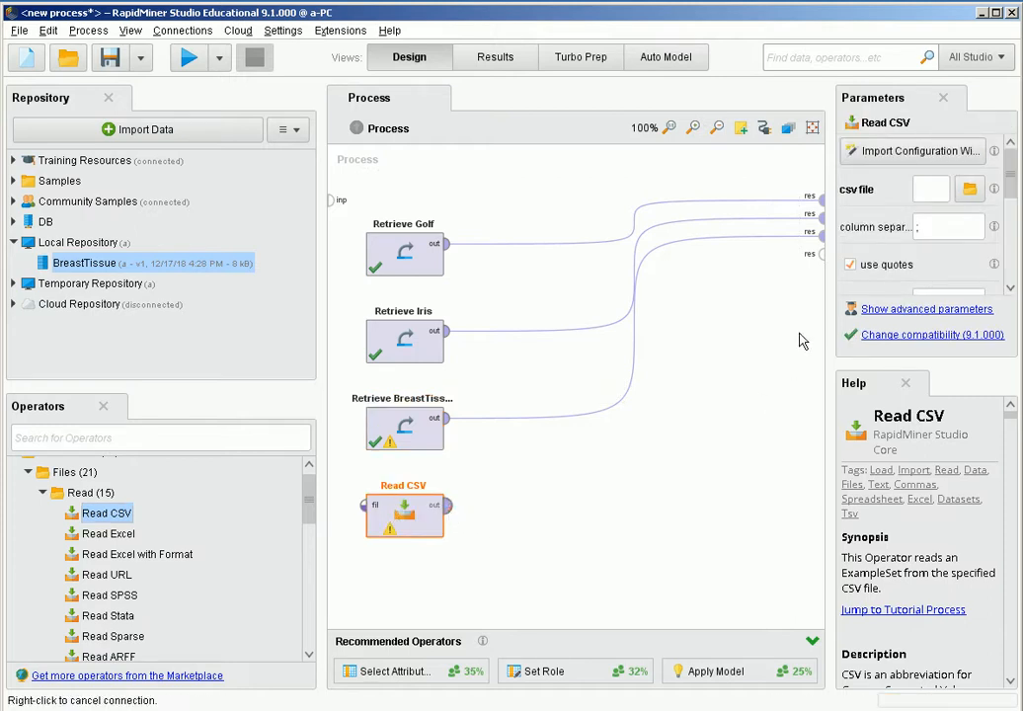
left_click(821, 260)
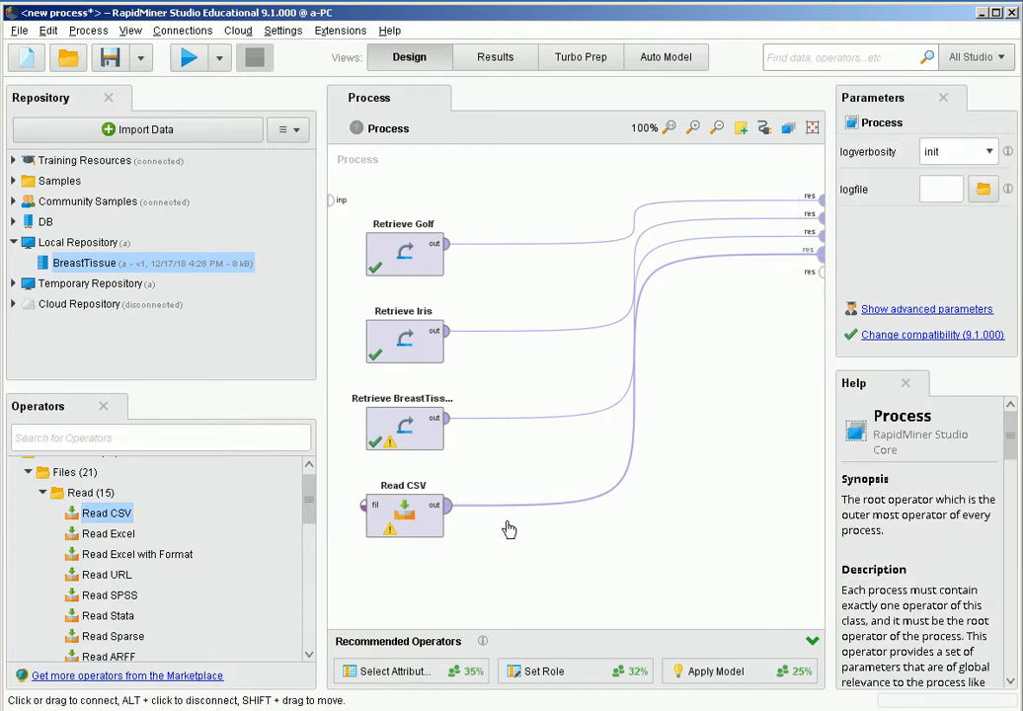
Set the Read CSV operator's file to credit-g.csv from the Classification data folder inside RapidMiner on drive E.
left_click(426, 533)
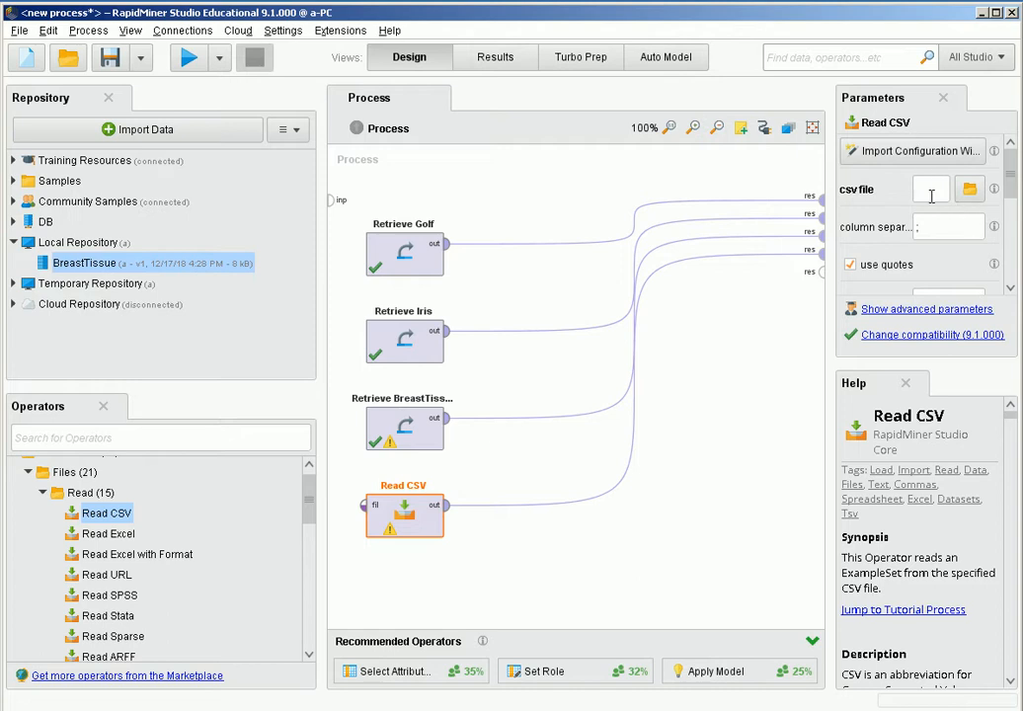
left_click(969, 191)
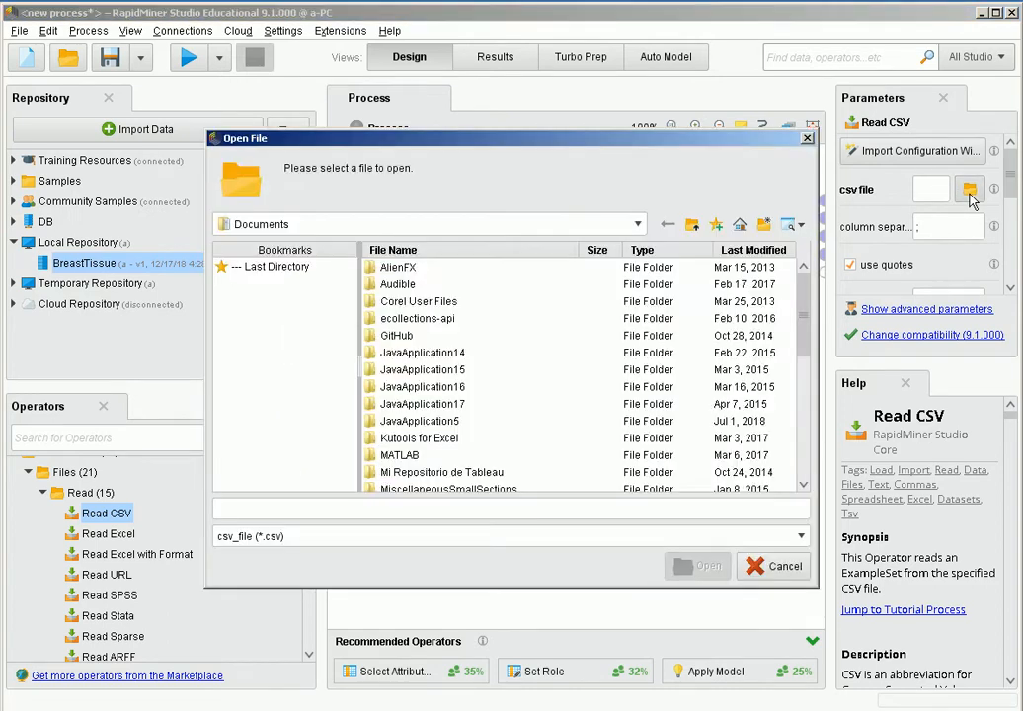
left_click(639, 226)
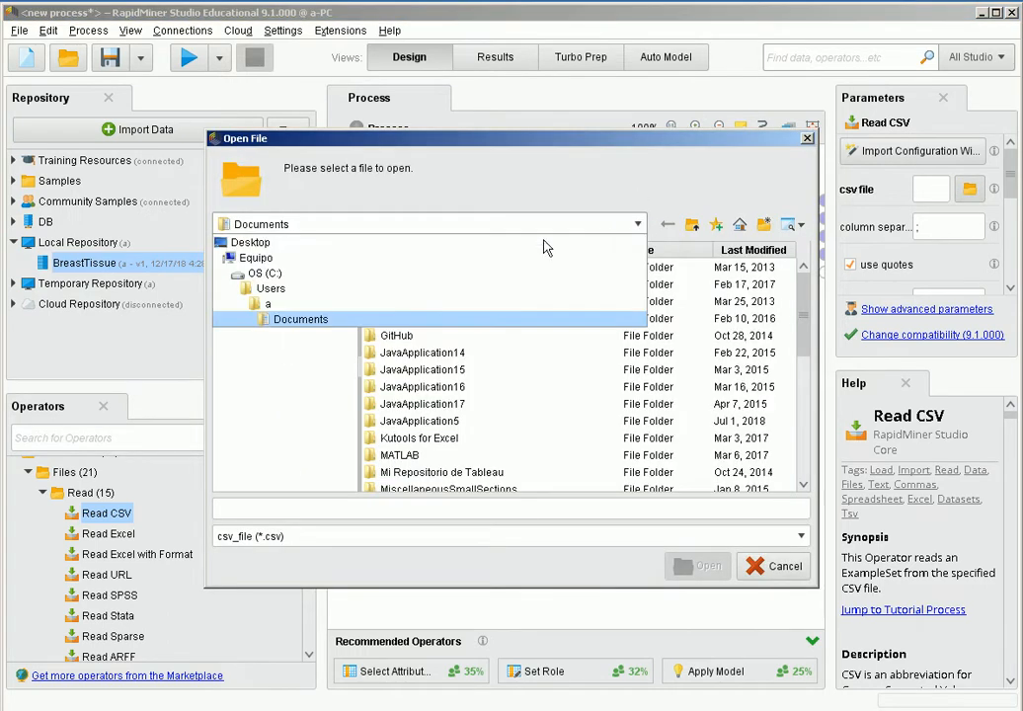
left_click(393, 259)
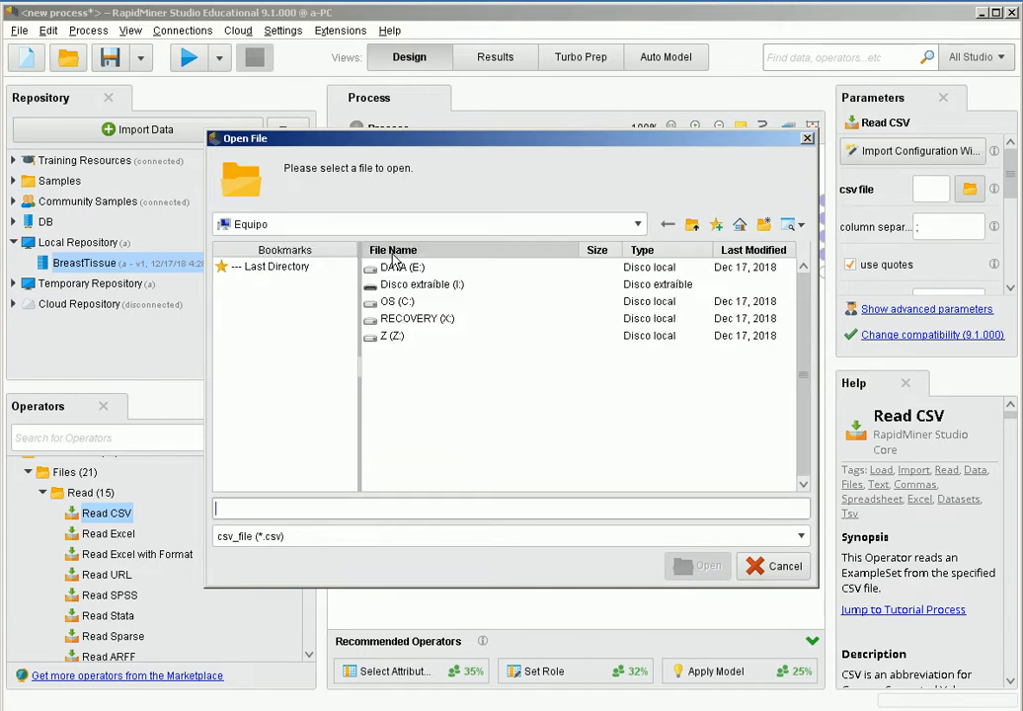
double_click(367, 268)
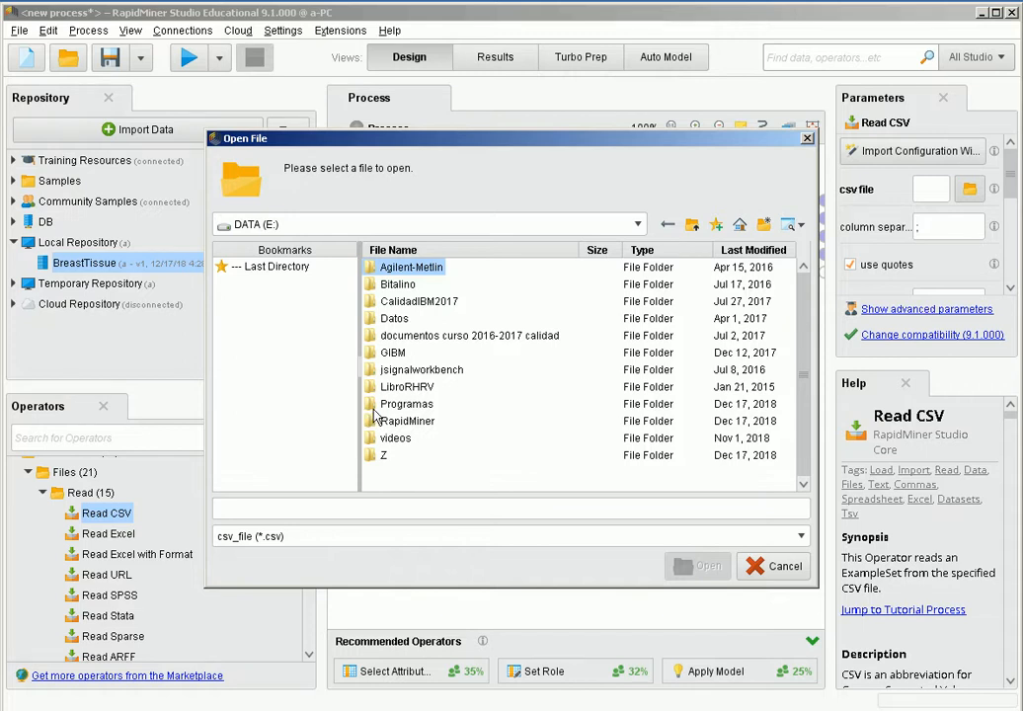
left_click(373, 405)
double_click(377, 422)
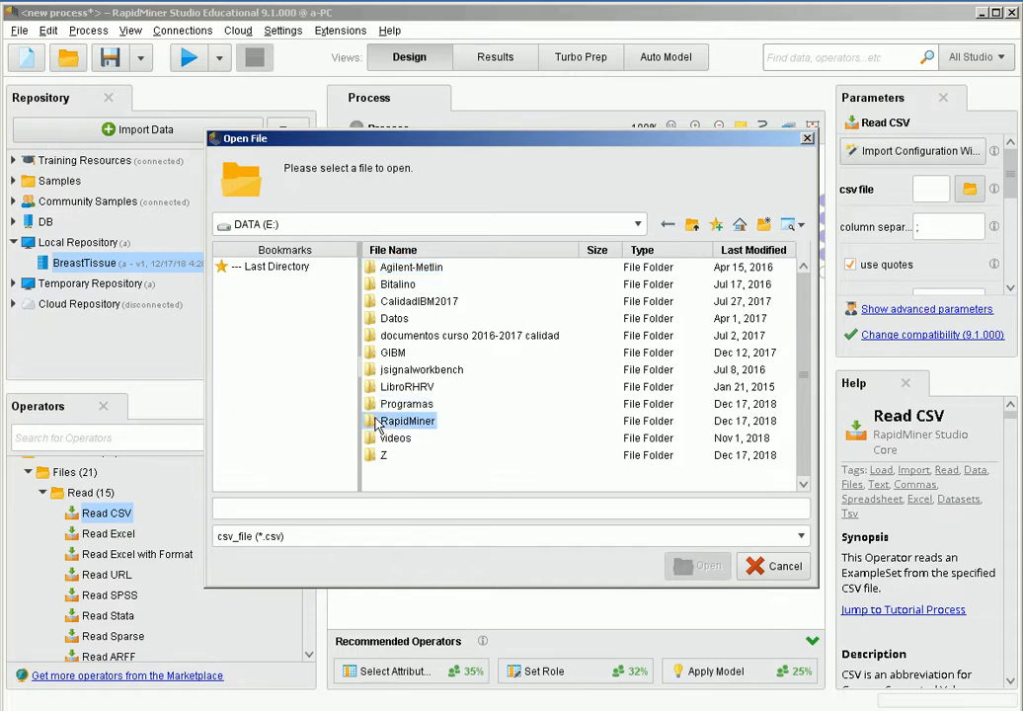
left_click(387, 271)
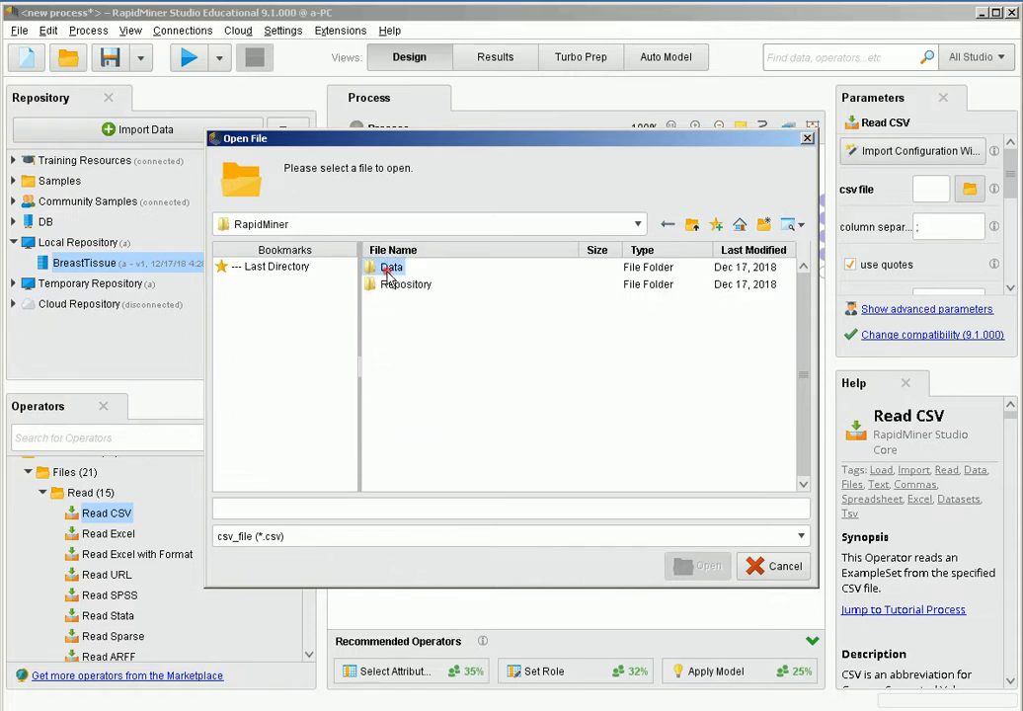
double_click(387, 272)
double_click(385, 269)
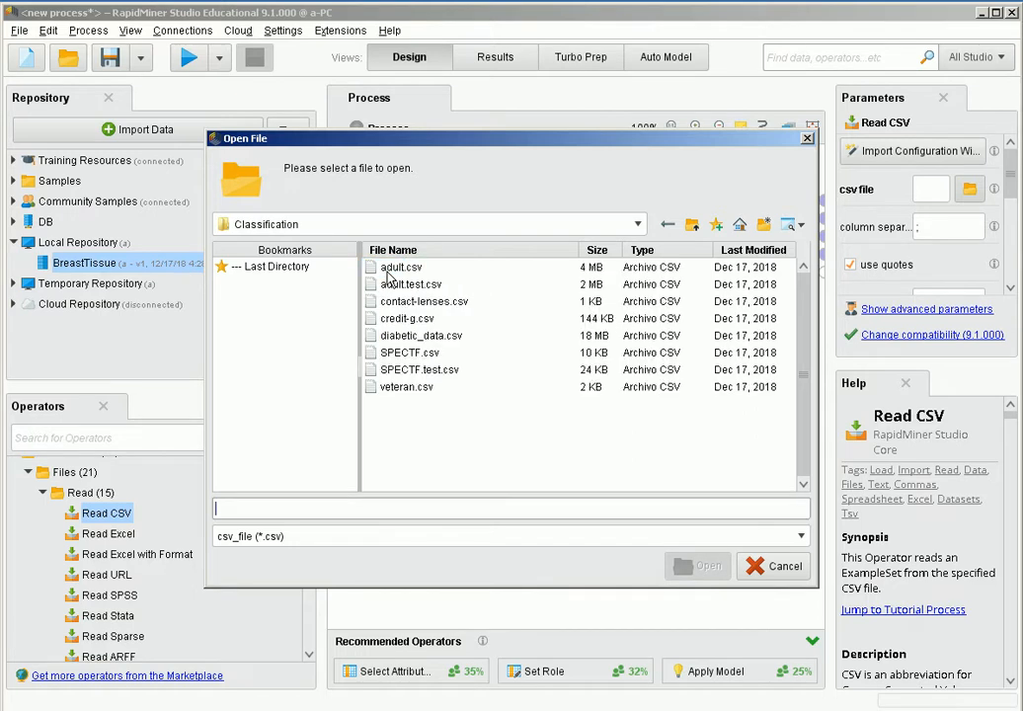
left_click(406, 319)
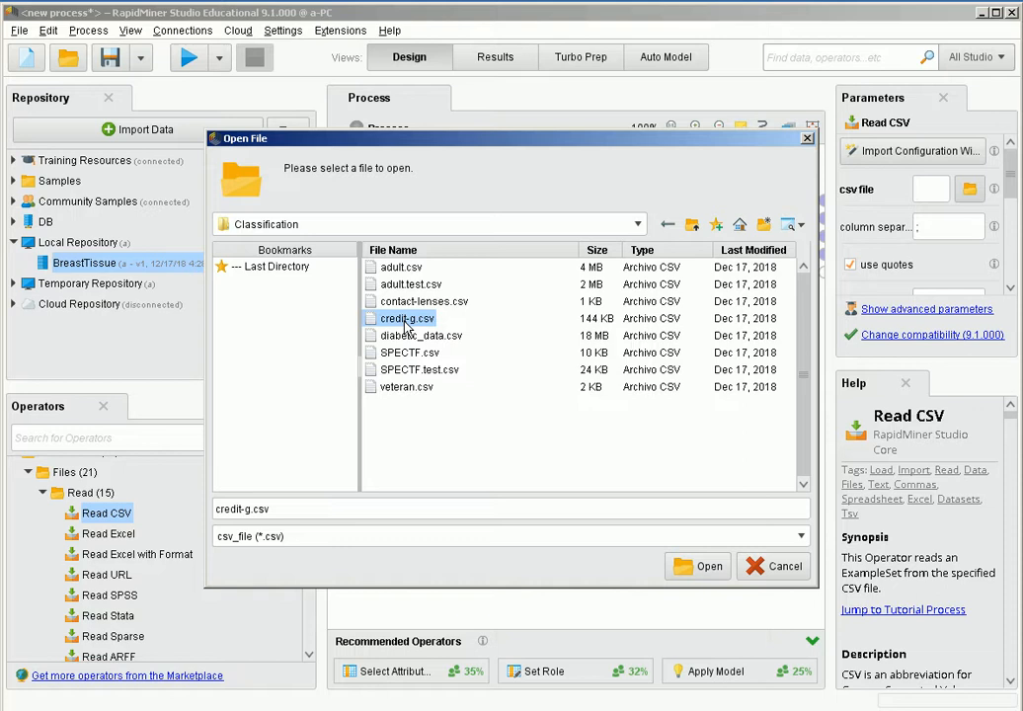
left_click(704, 571)
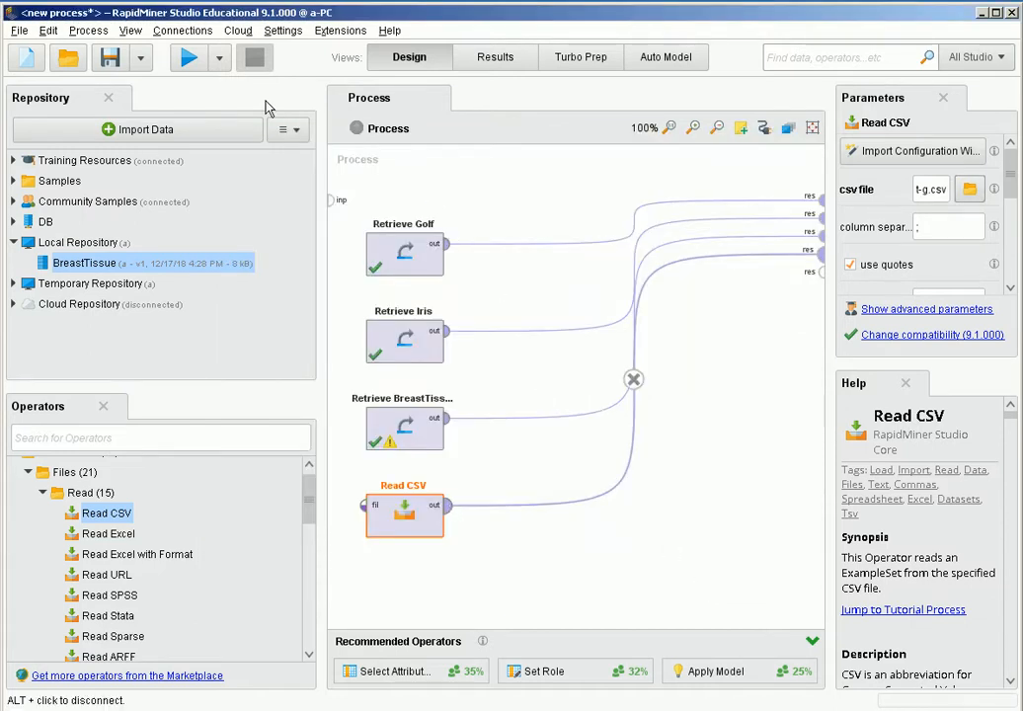
Run the process and examine the full content of the first row in the Read CSV result.
left_click(187, 59)
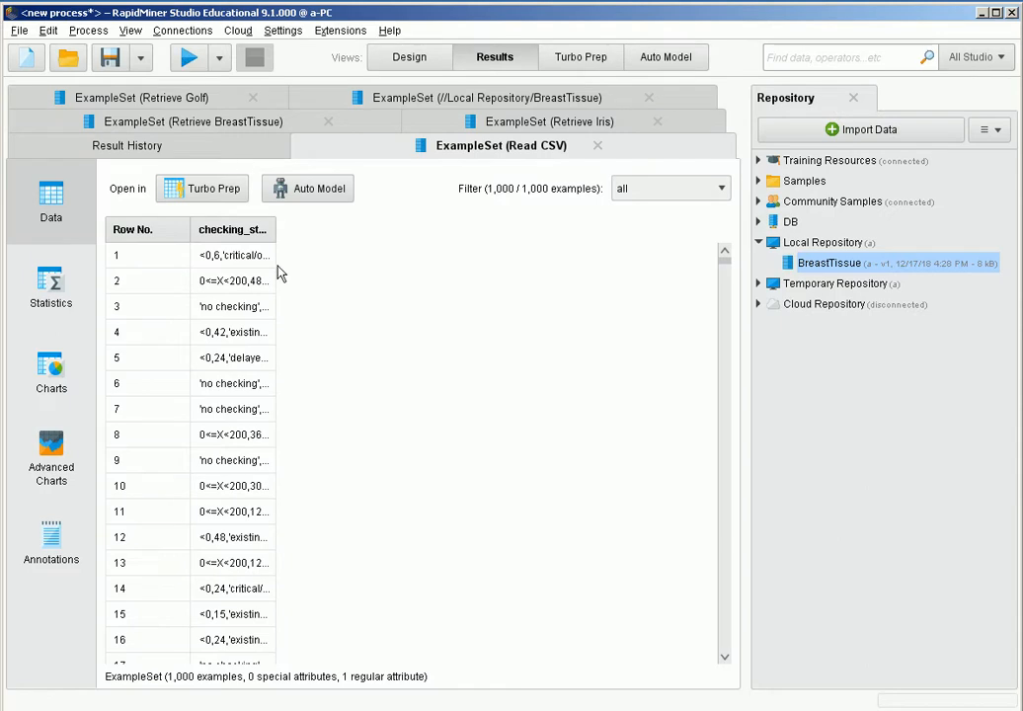
left_click(249, 261)
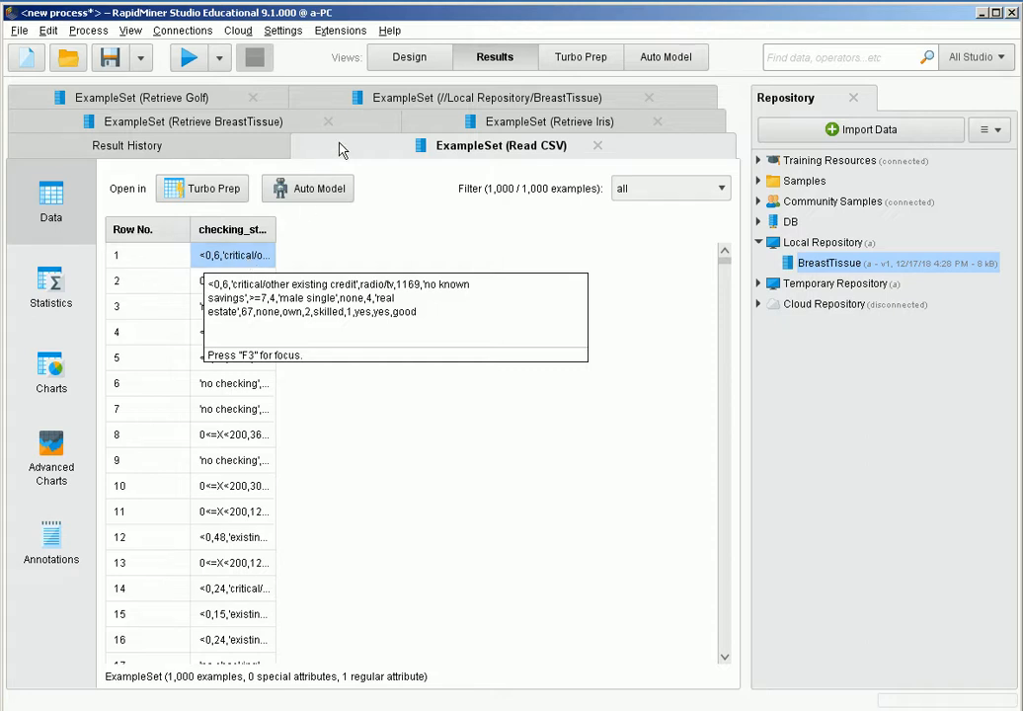
Set the Read CSV column separator to a comma and rerun the process, checking the columns through class.
left_click(411, 57)
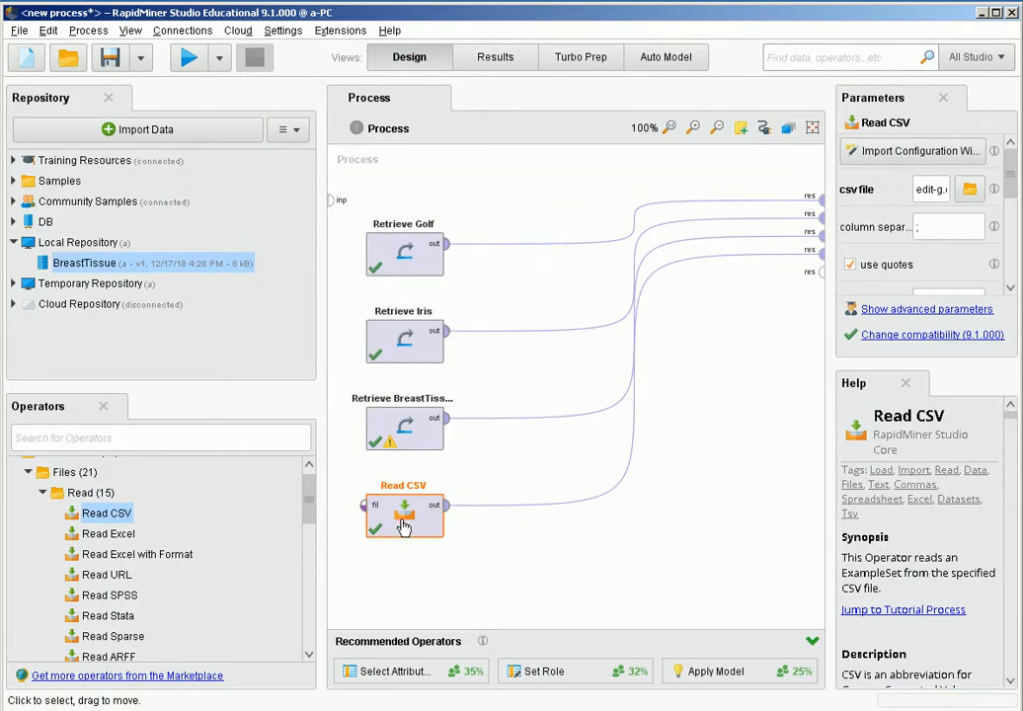
left_click(942, 224)
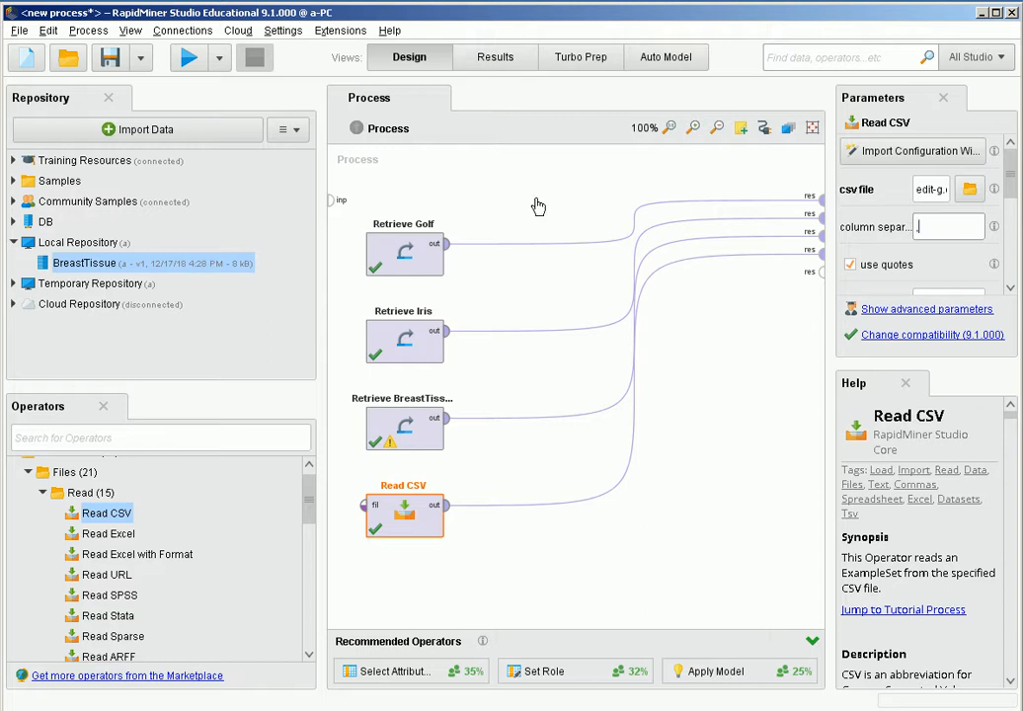
left_click(191, 59)
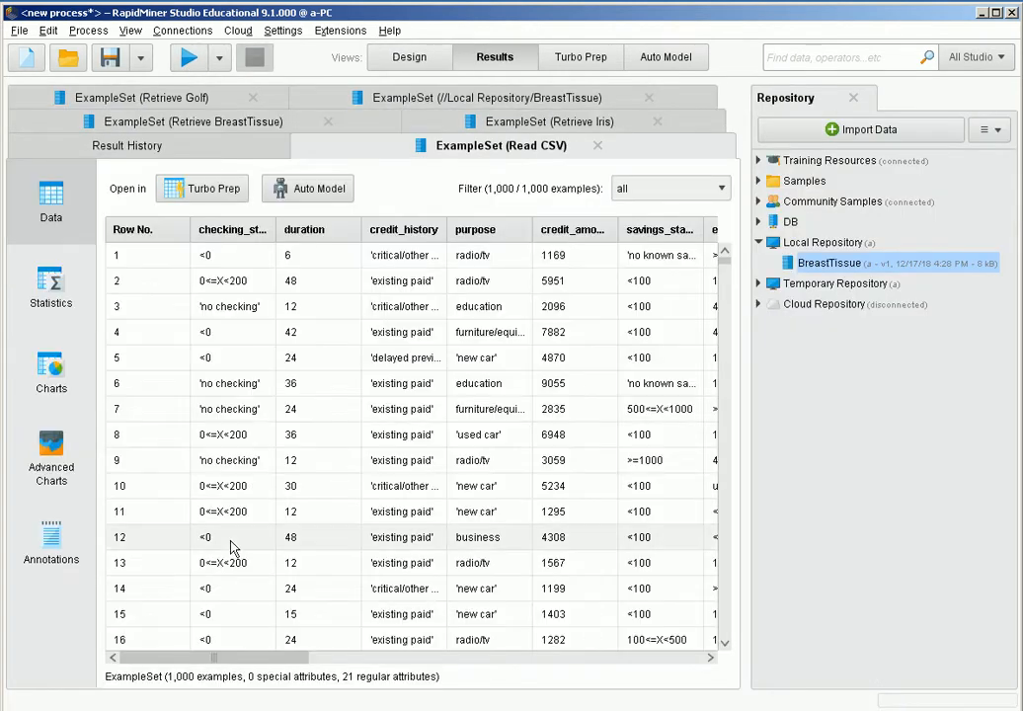
left_click_drag(250, 657, 710, 668)
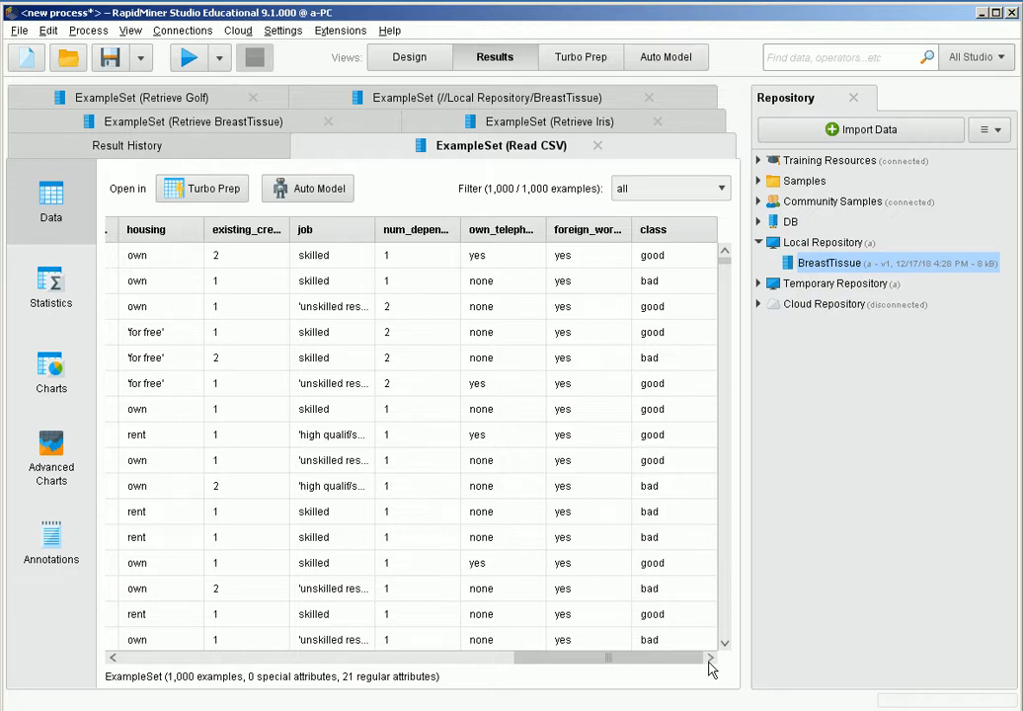
Find the Set Role operator and insert it into the process between Read CSV and the fourth result port.
left_click(408, 59)
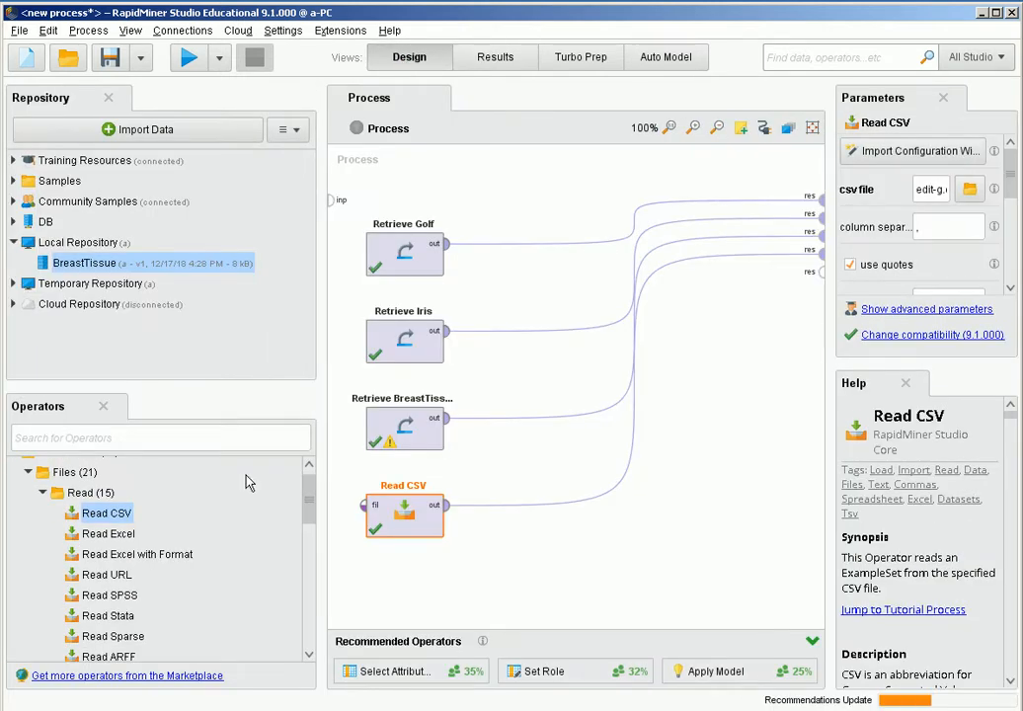
left_click(112, 438)
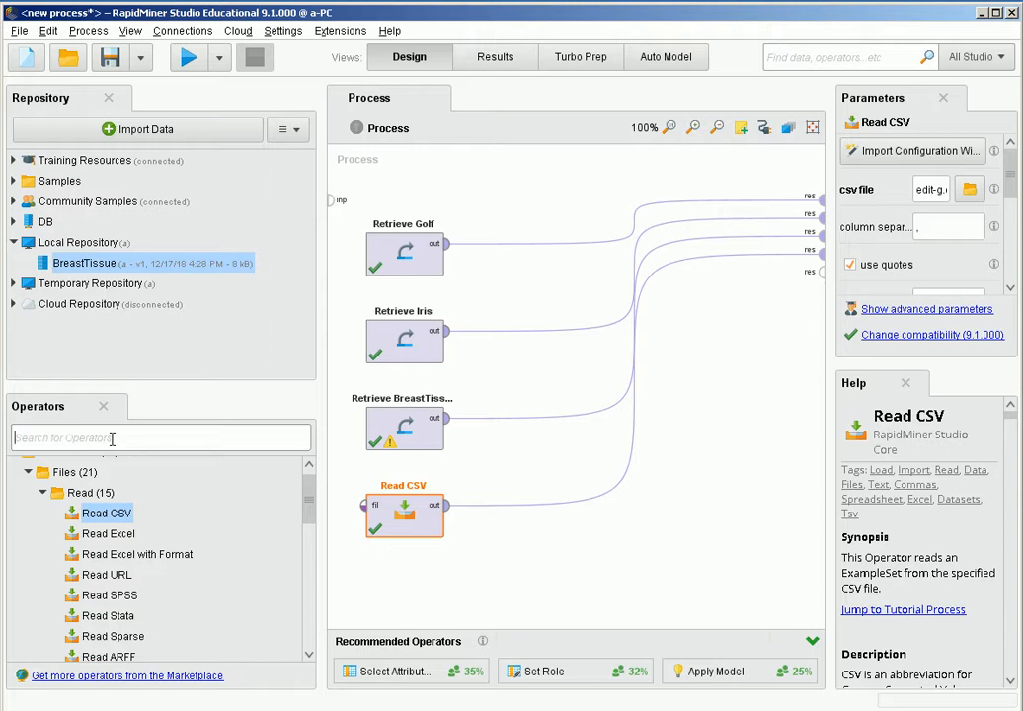
type("se")
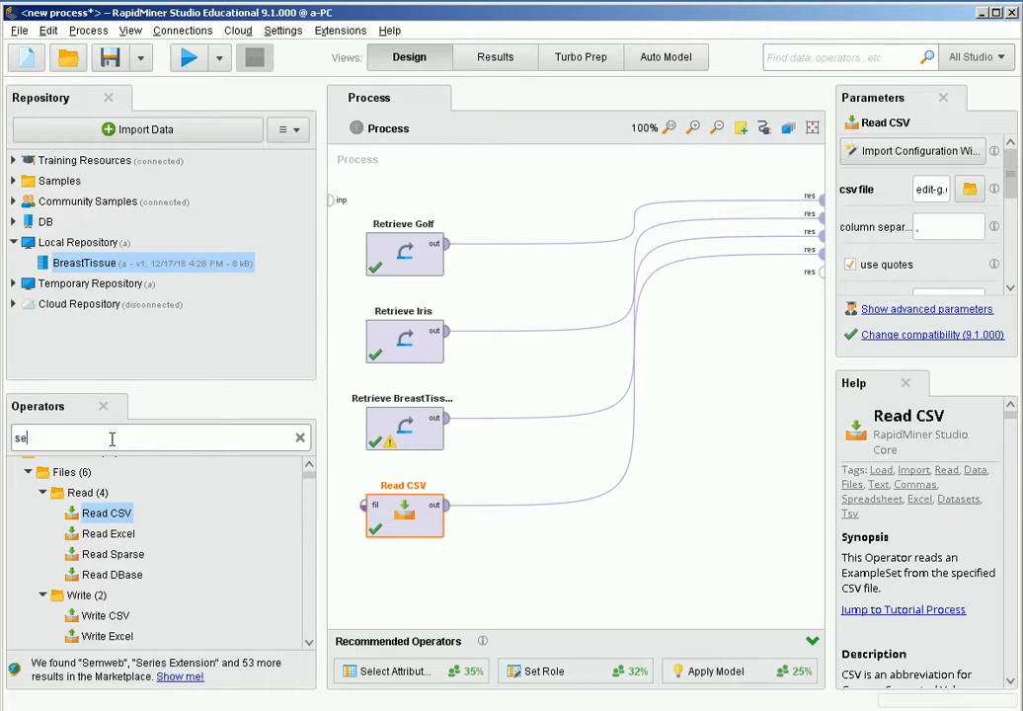
type("t role")
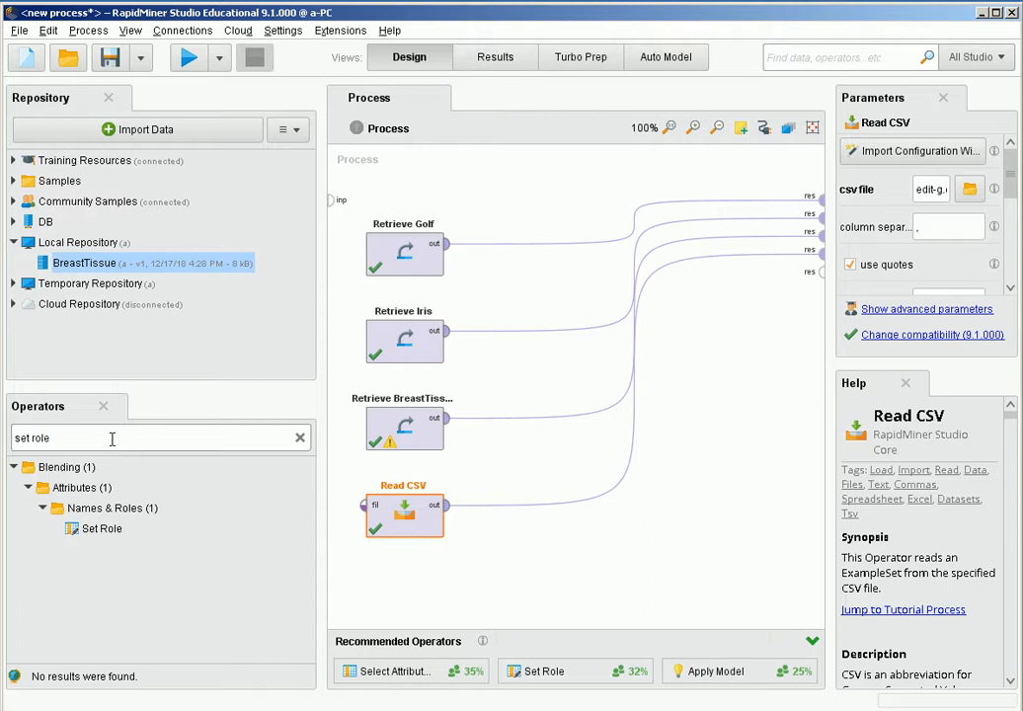
left_click_drag(89, 531, 541, 512)
left_click(120, 534)
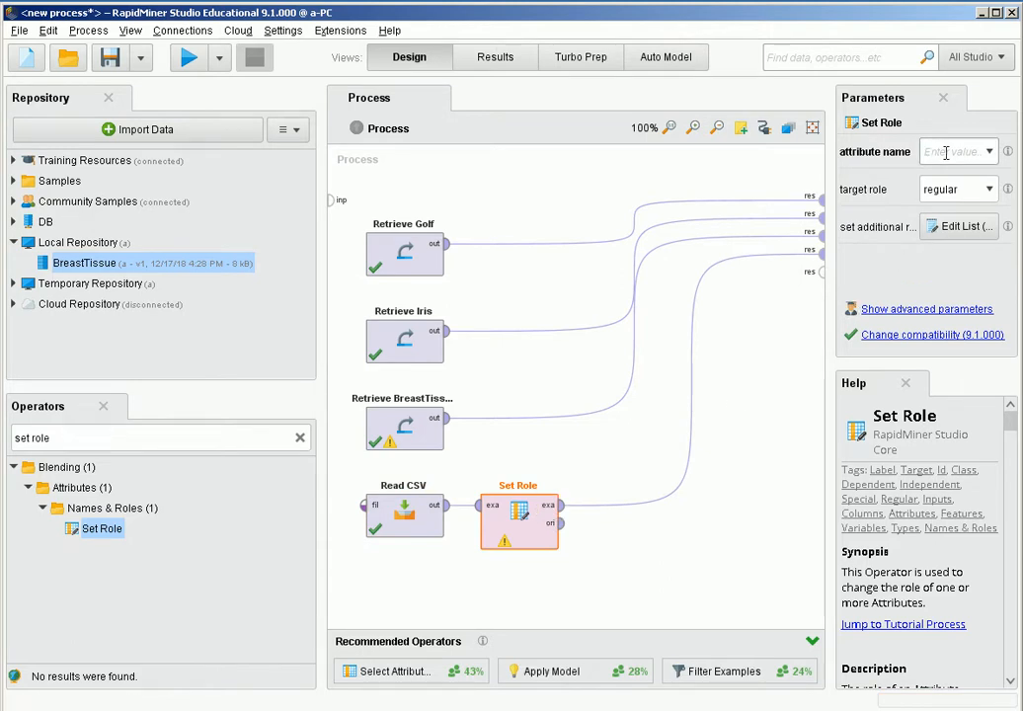
Configure Set Role to give the class attribute the label target role, and run the process.
type("class")
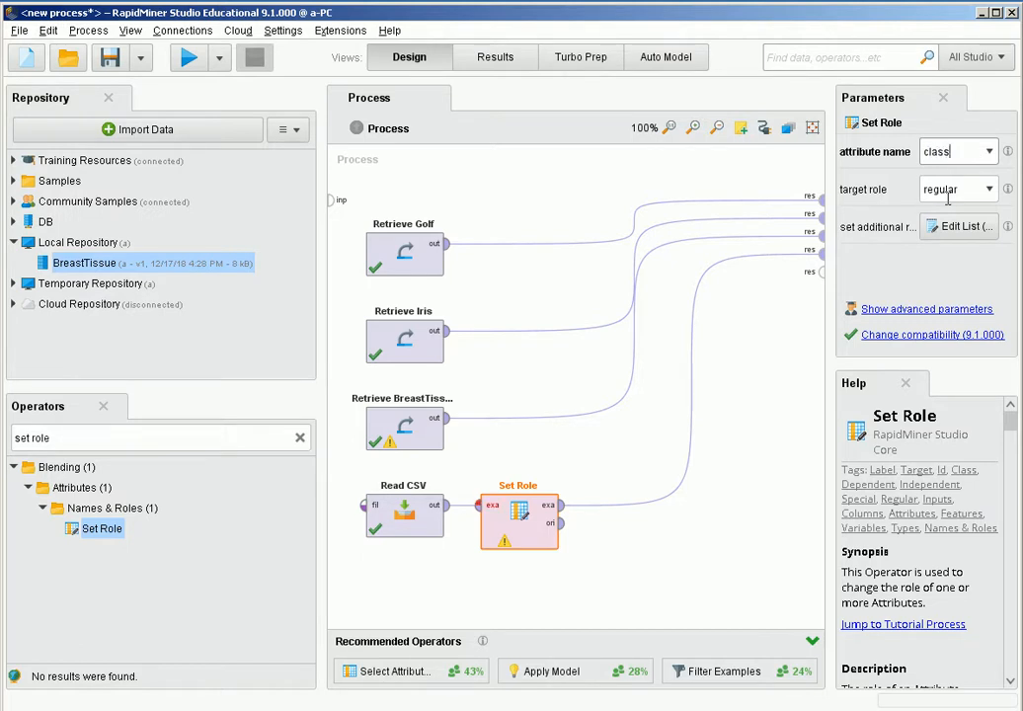
left_click(990, 191)
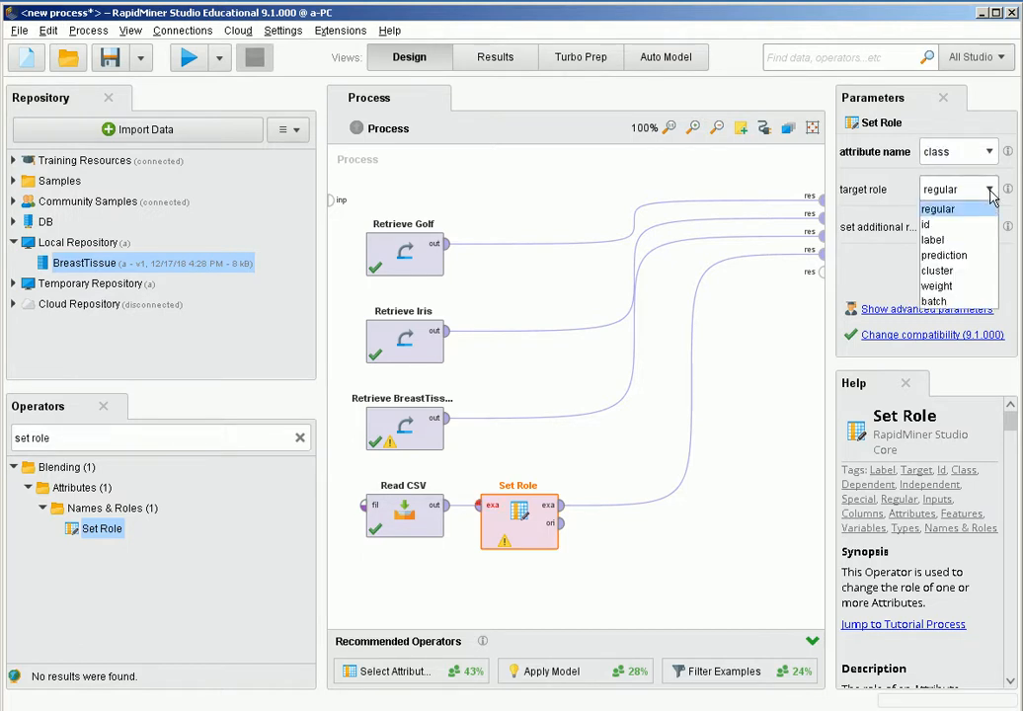
left_click(950, 244)
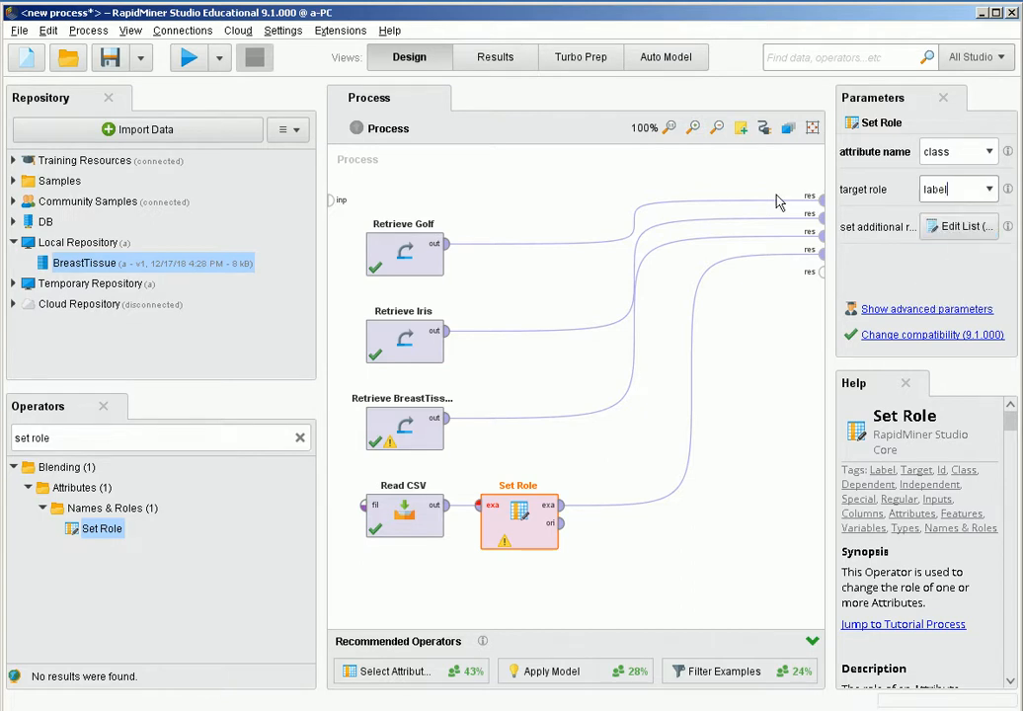
left_click(197, 64)
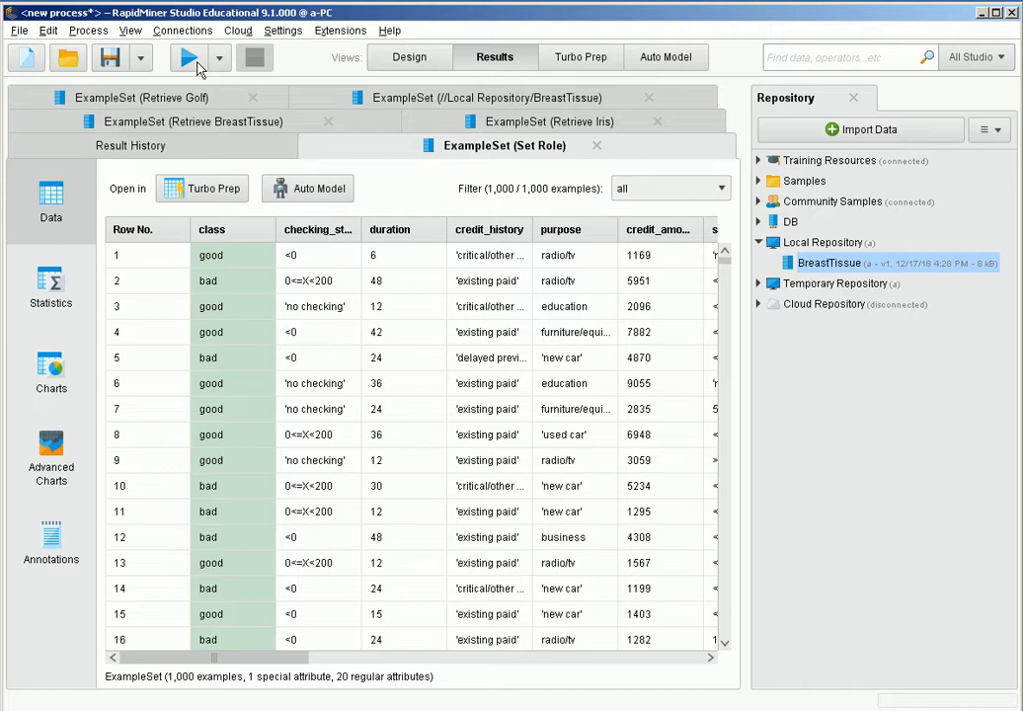
Save the process in the Local Repository under the name HelloWorld and select its new repository entry.
left_click(410, 63)
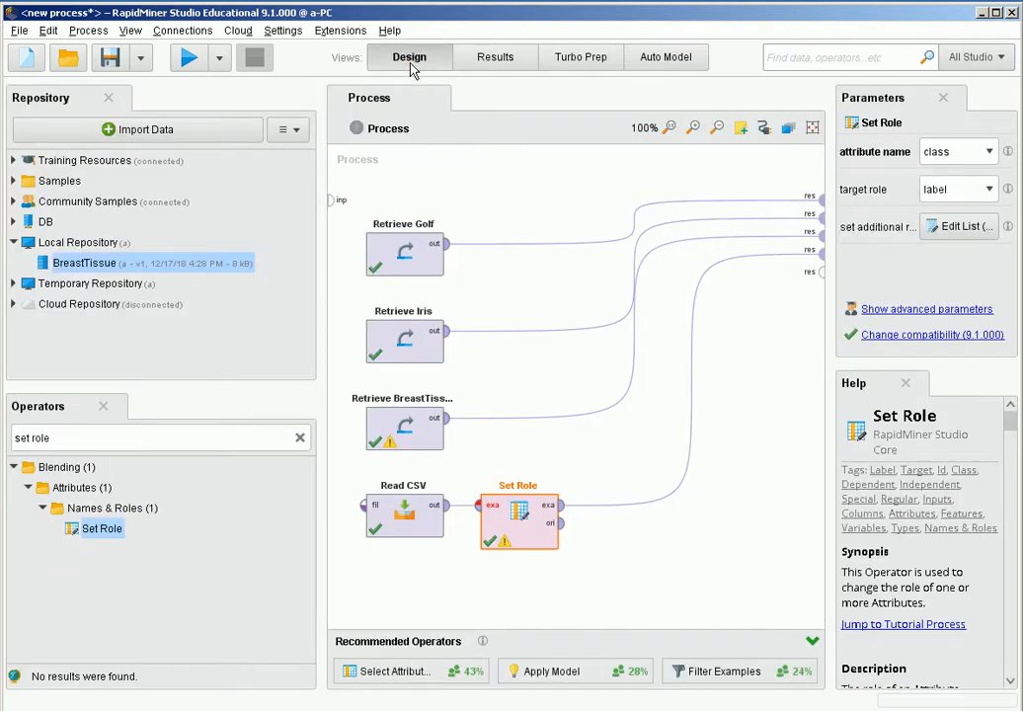
left_click(143, 62)
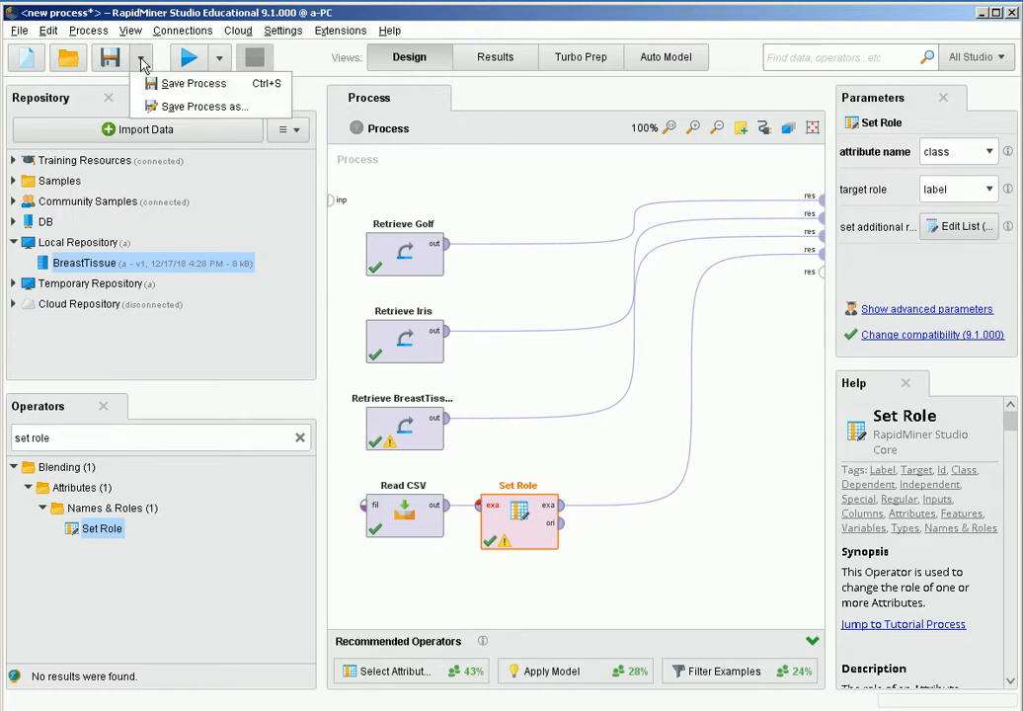
left_click(221, 111)
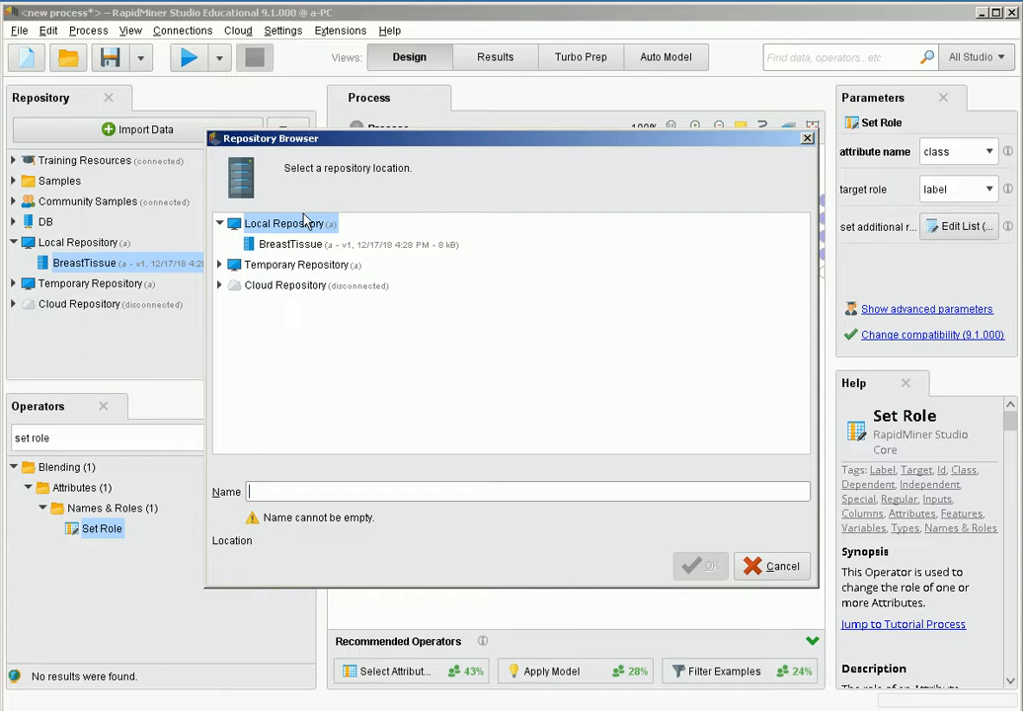
left_click(321, 496)
type("H")
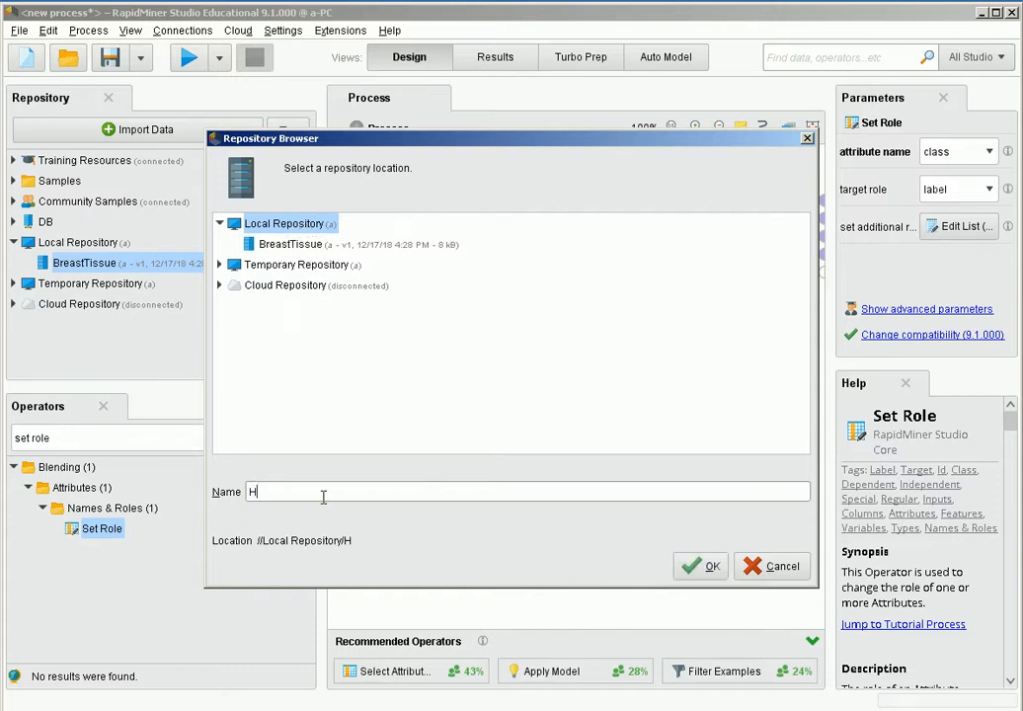
type("elloWorld")
left_click(706, 565)
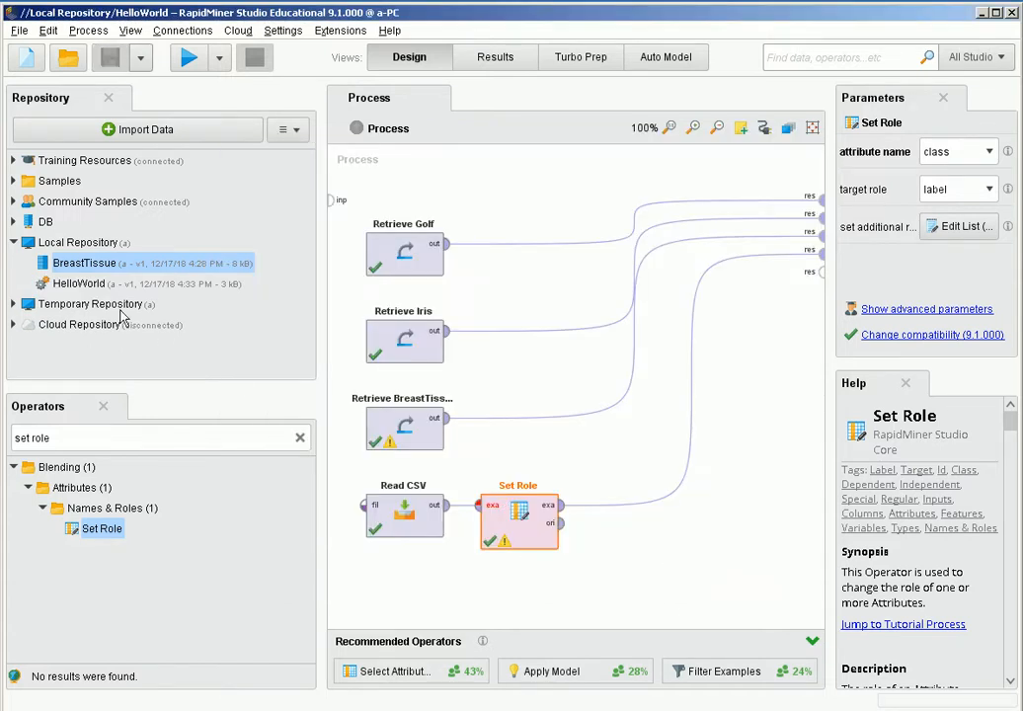
left_click(103, 283)
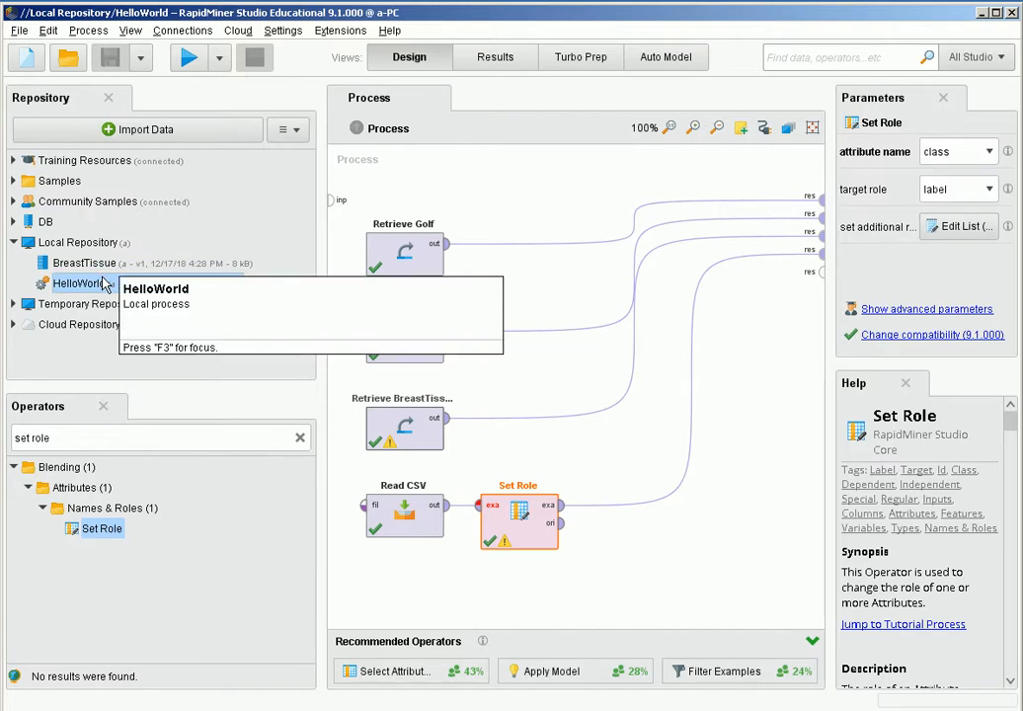